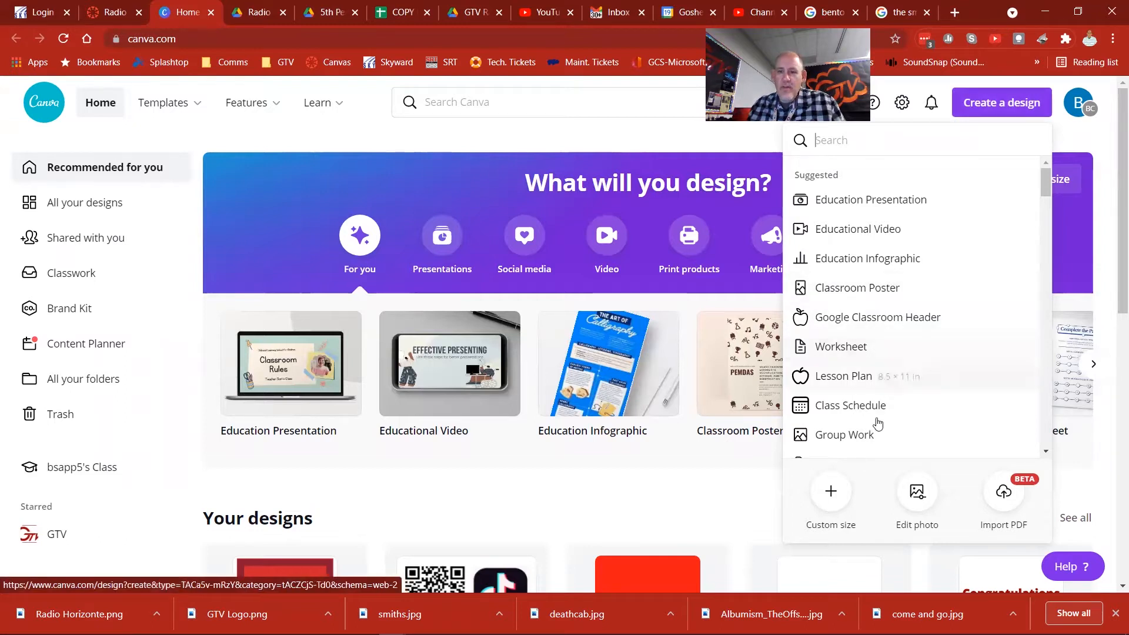
# Step: Create a new blank design using the 18 × 24 in Poster format
pyautogui.click(829, 494)
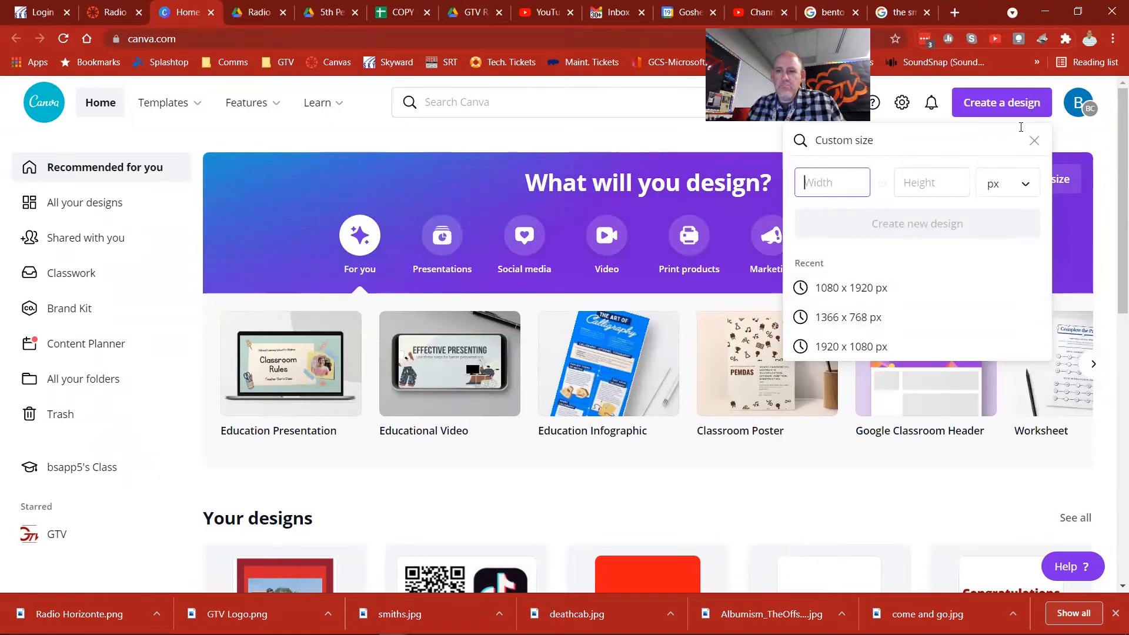
pyautogui.click(1034, 141)
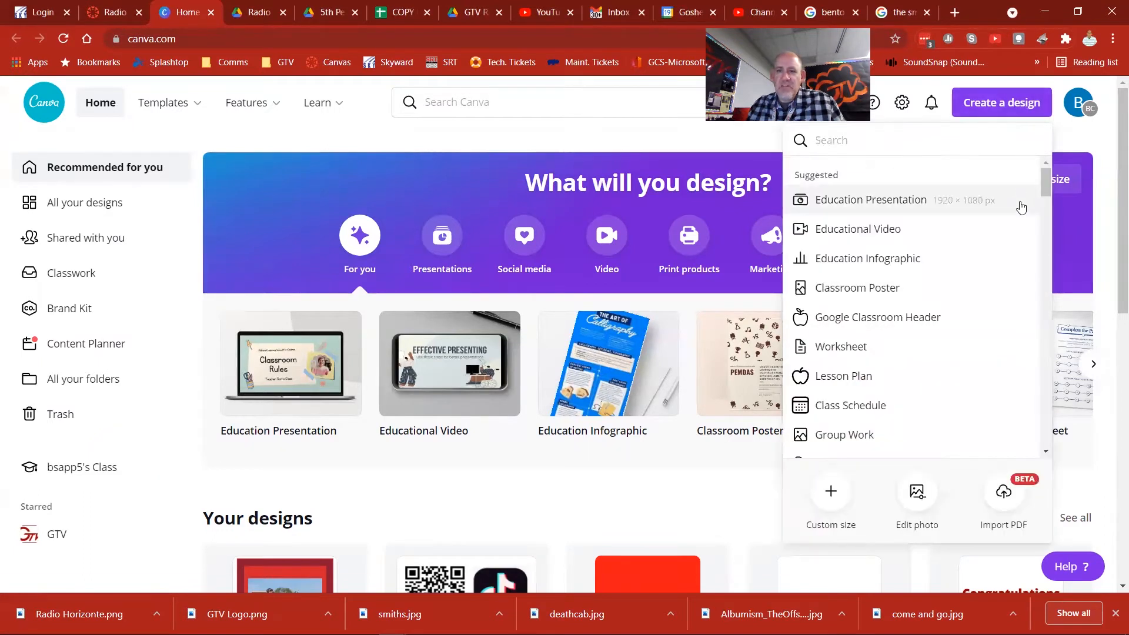
pyautogui.moveTo(1047, 182); pyautogui.dragTo(1051, 219)
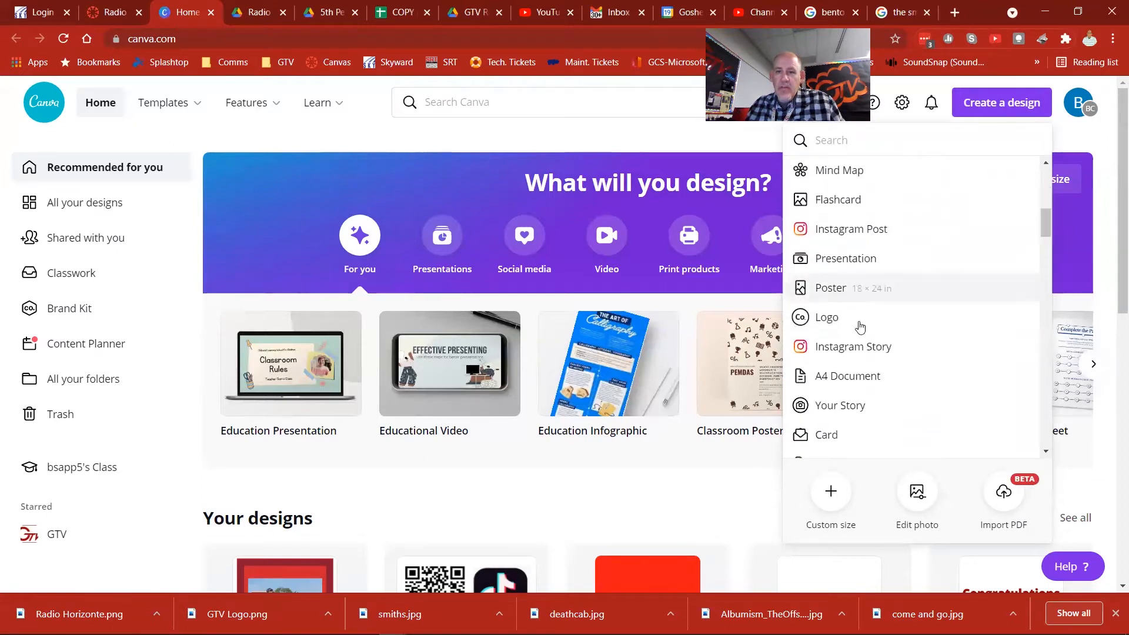
pyautogui.click(831, 289)
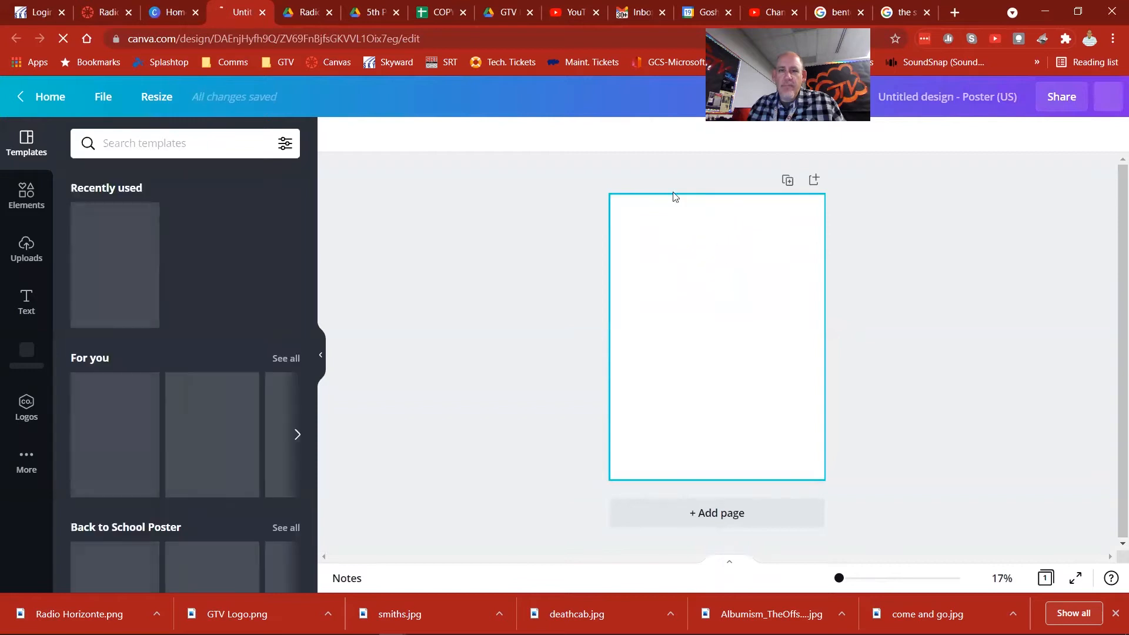
pyautogui.click(25, 197)
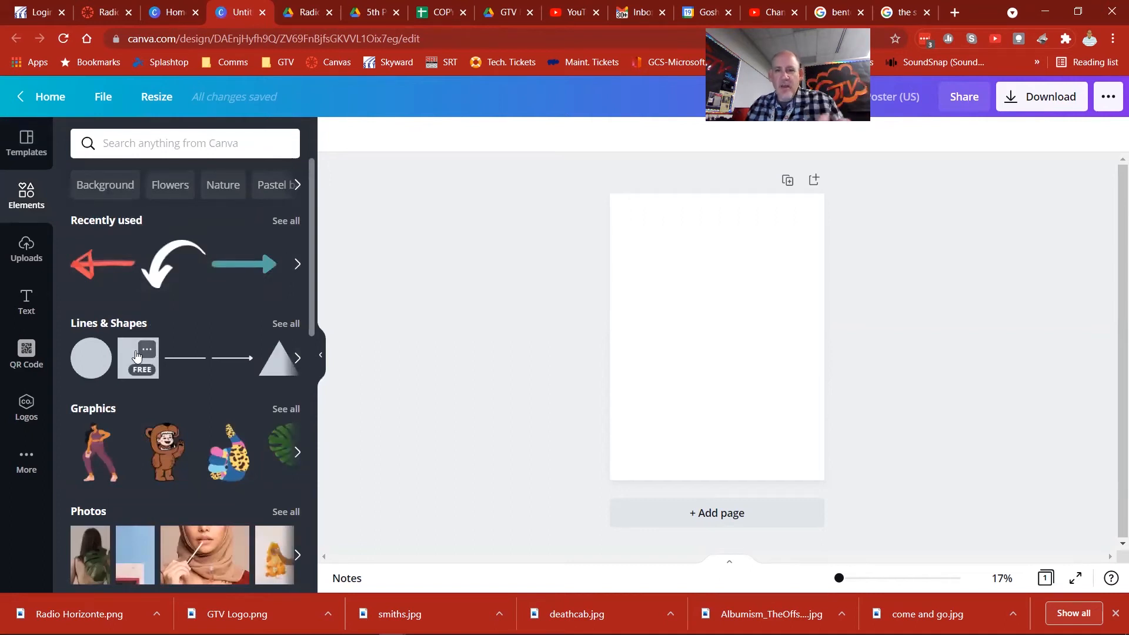
pyautogui.scroll(-6, 120, 358)
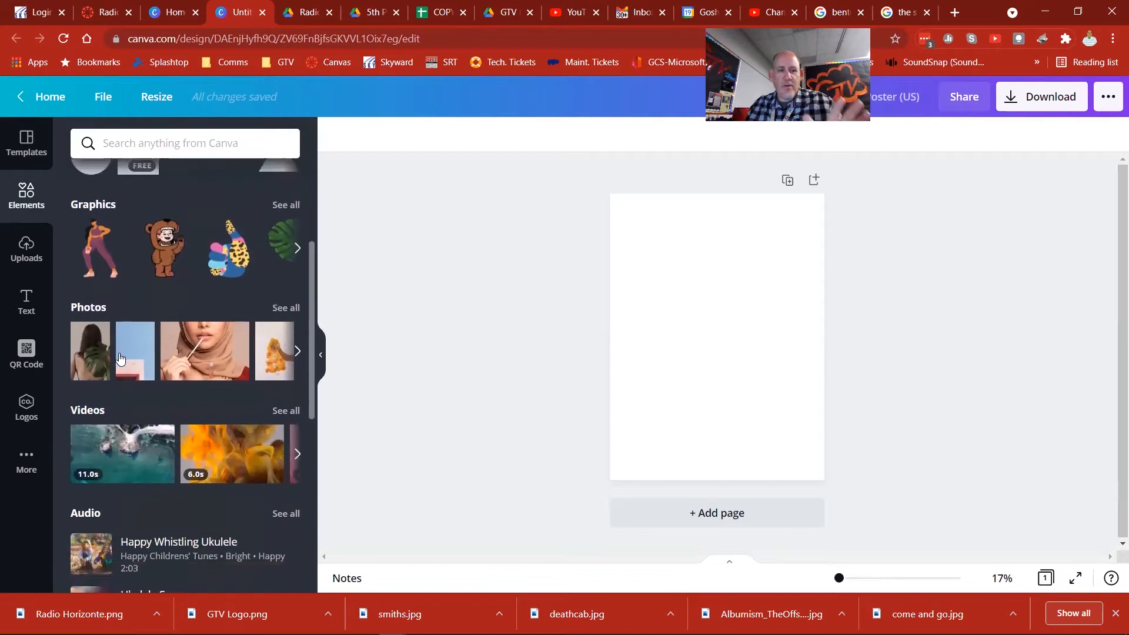
pyautogui.scroll(6, 119, 358)
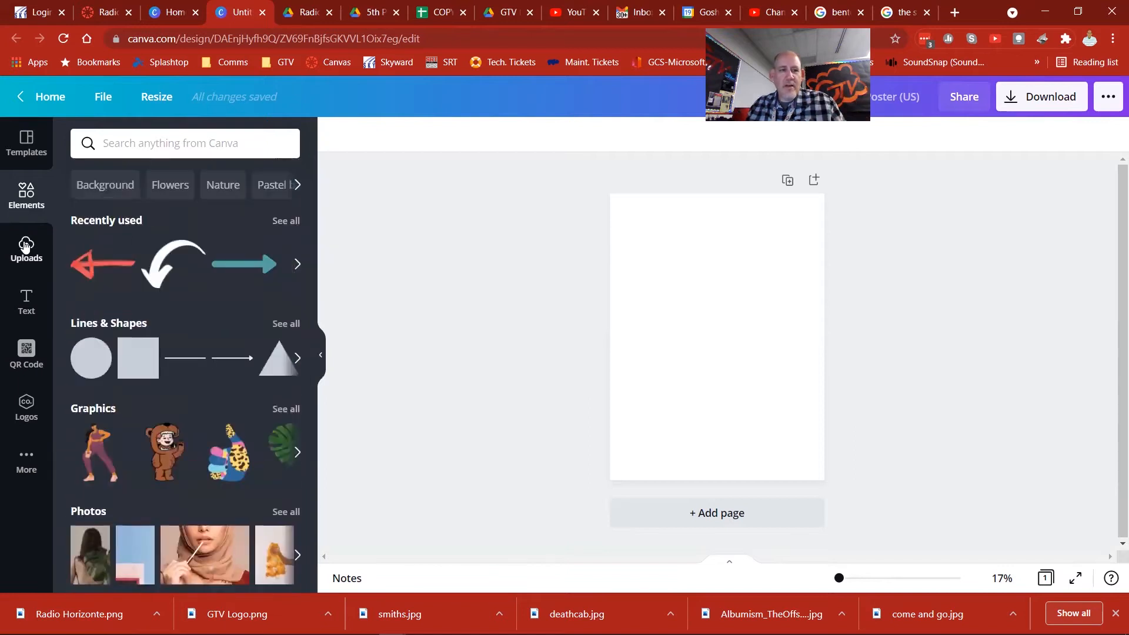
pyautogui.click(27, 252)
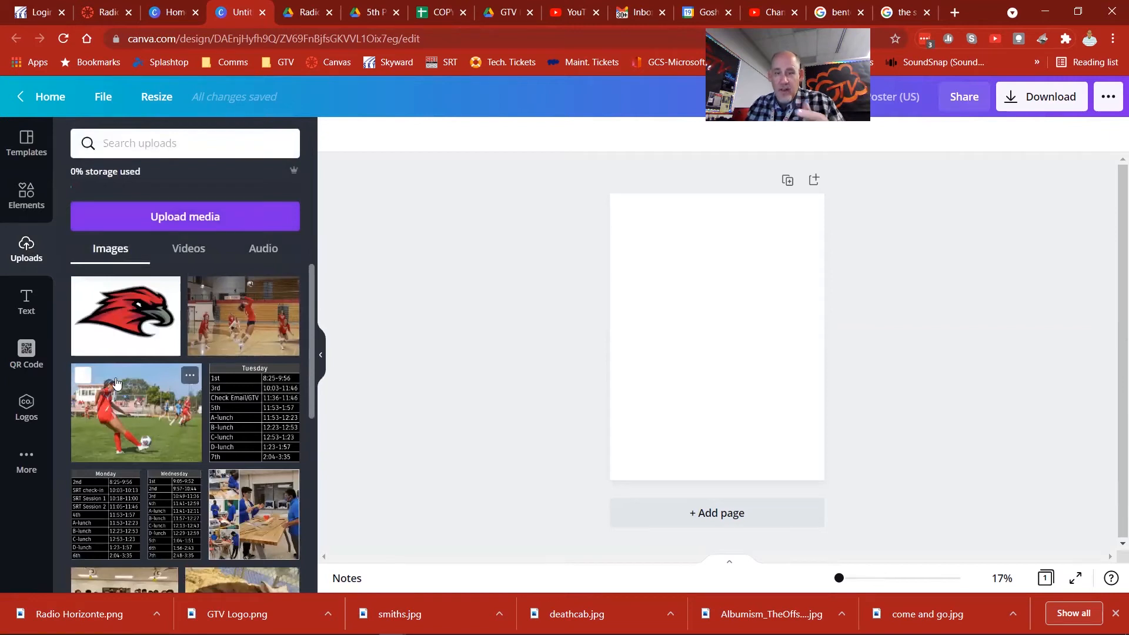
# Step: Add a heading text box to the poster and move it up near the page's upper edge
pyautogui.click(31, 305)
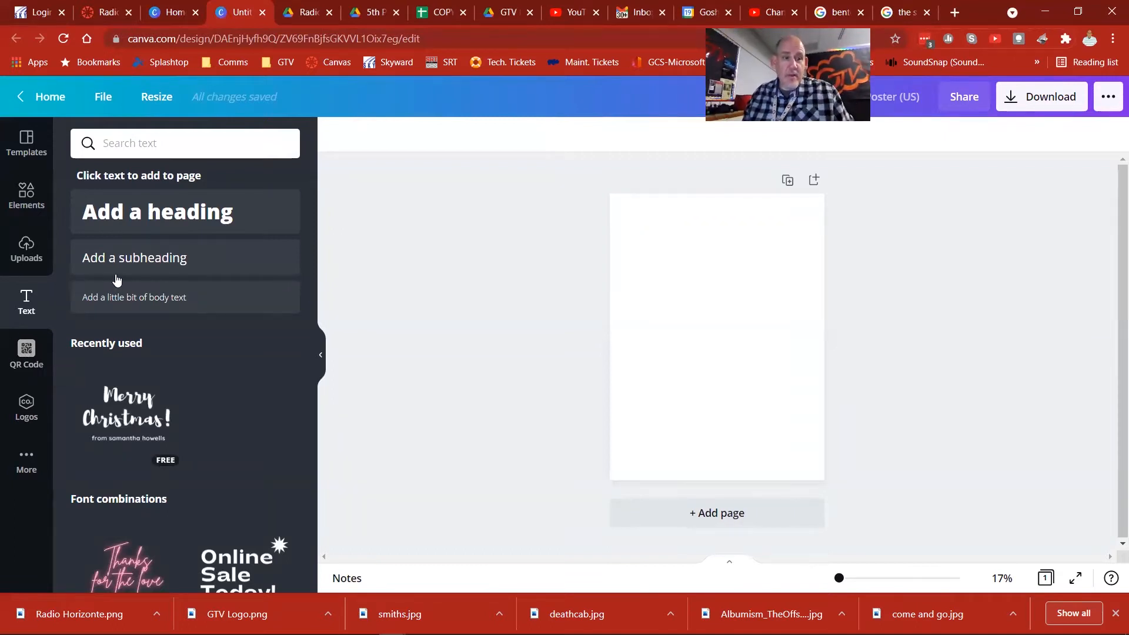
pyautogui.click(166, 223)
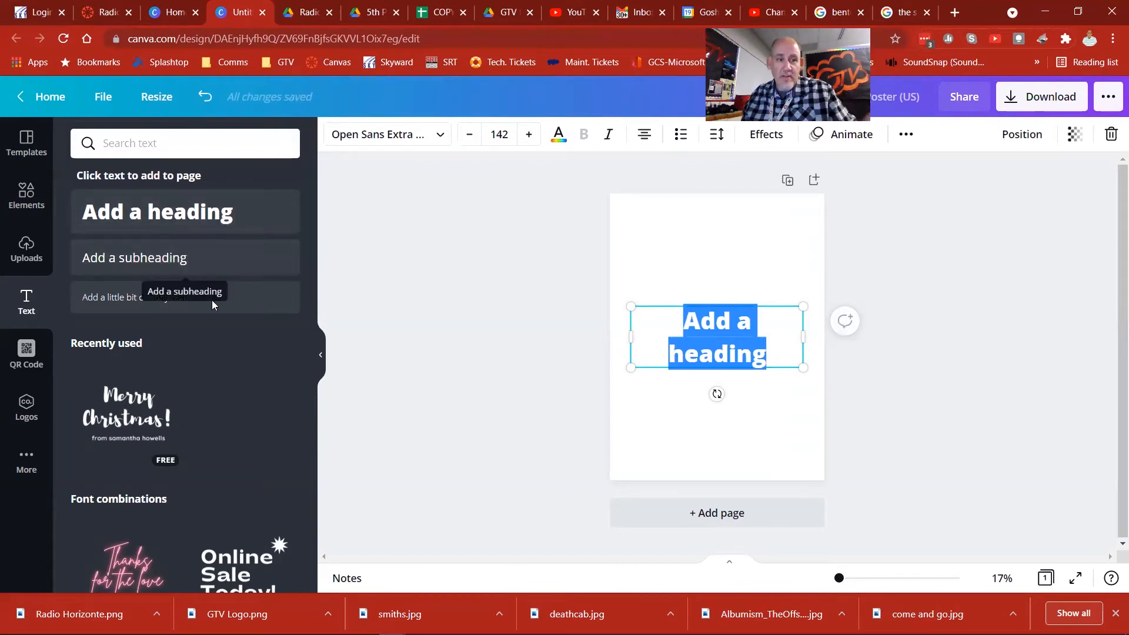
pyautogui.scroll(-4, 176, 365)
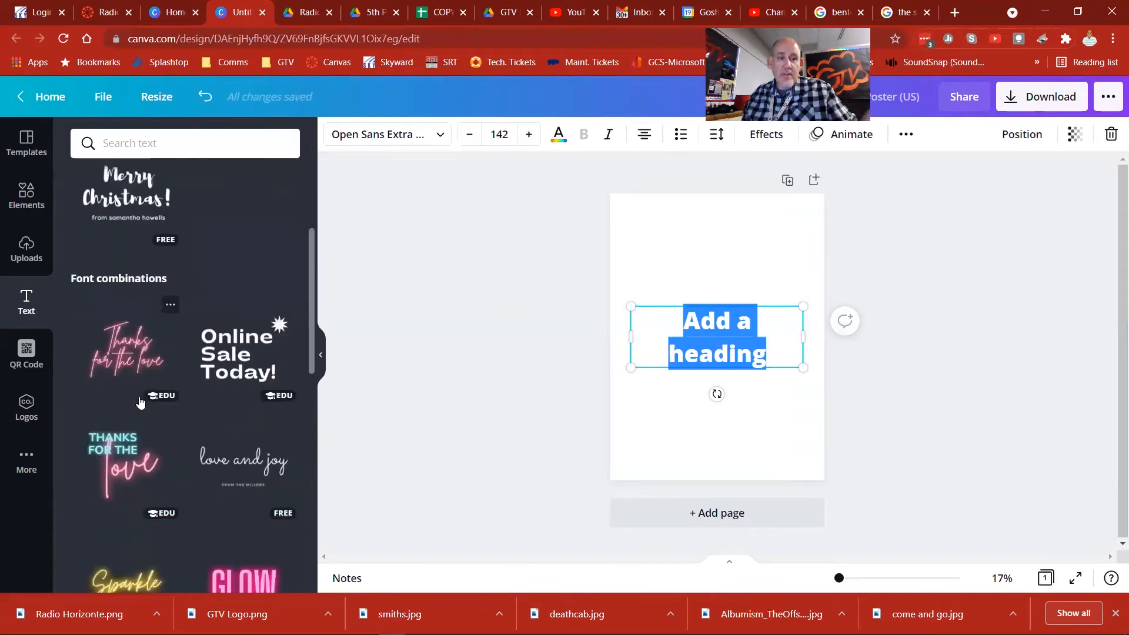
pyautogui.scroll(-4, 139, 402)
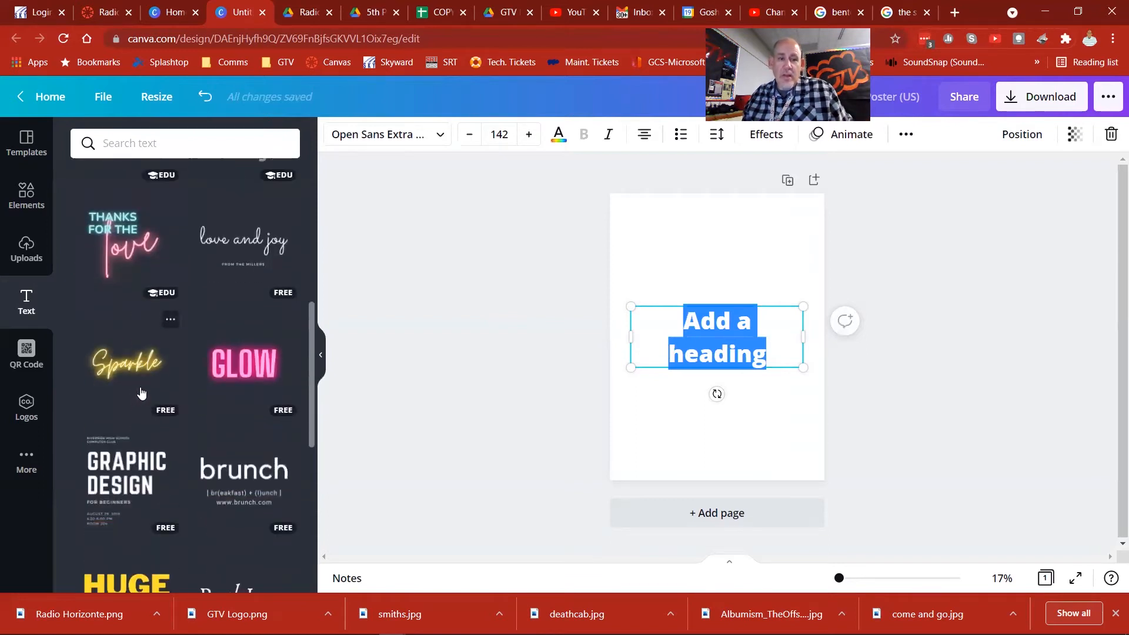
pyautogui.scroll(1, 142, 392)
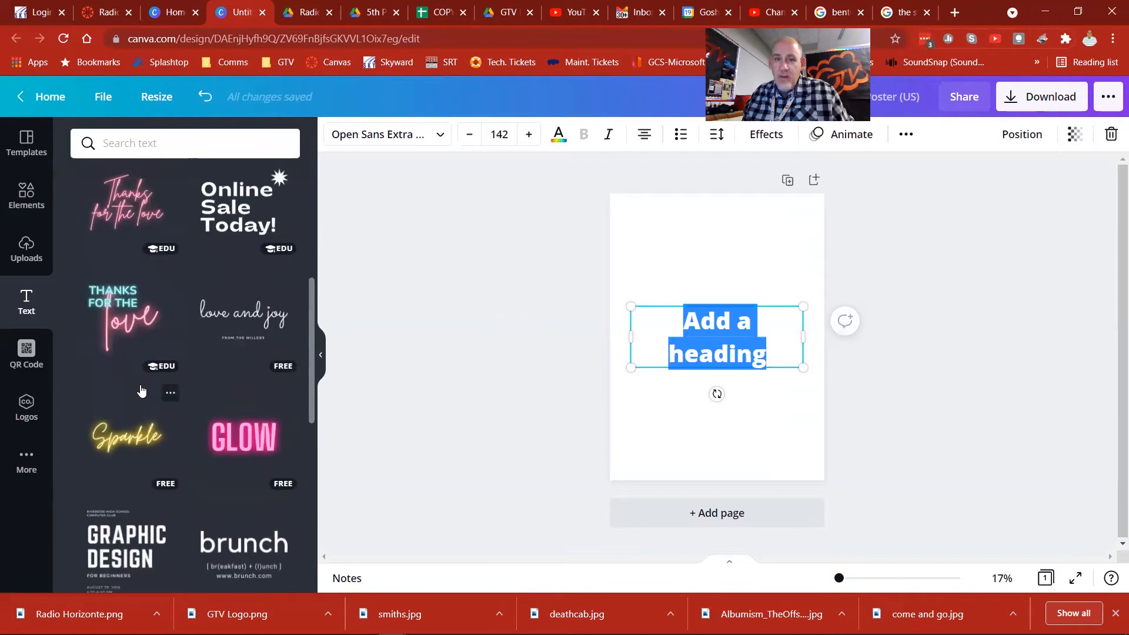
pyautogui.scroll(-1, 139, 386)
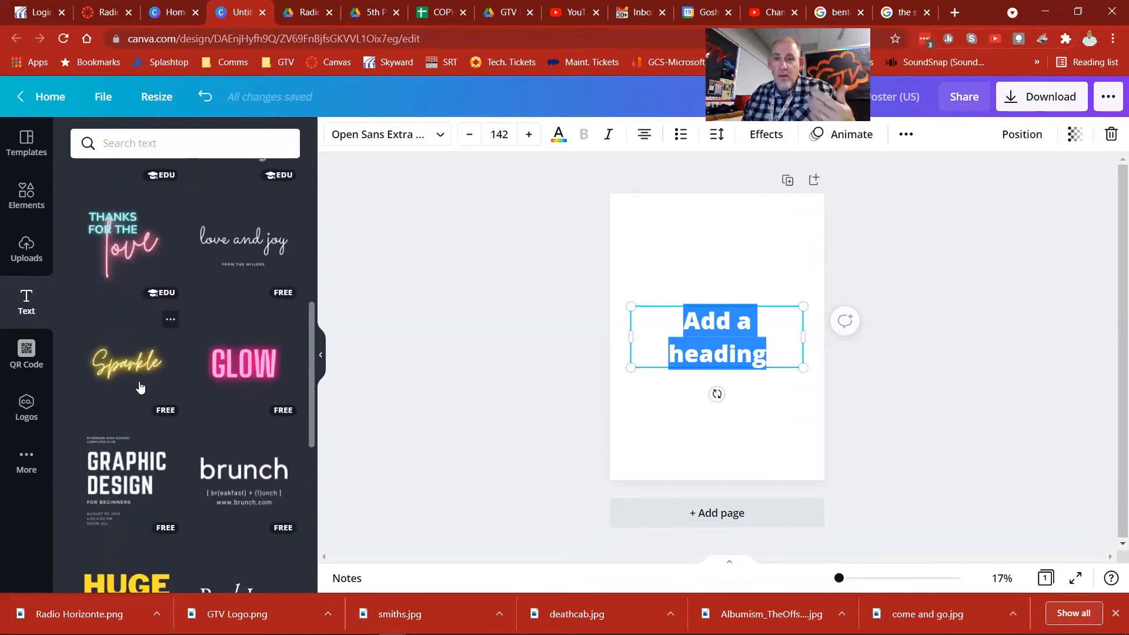
pyautogui.scroll(6, 136, 381)
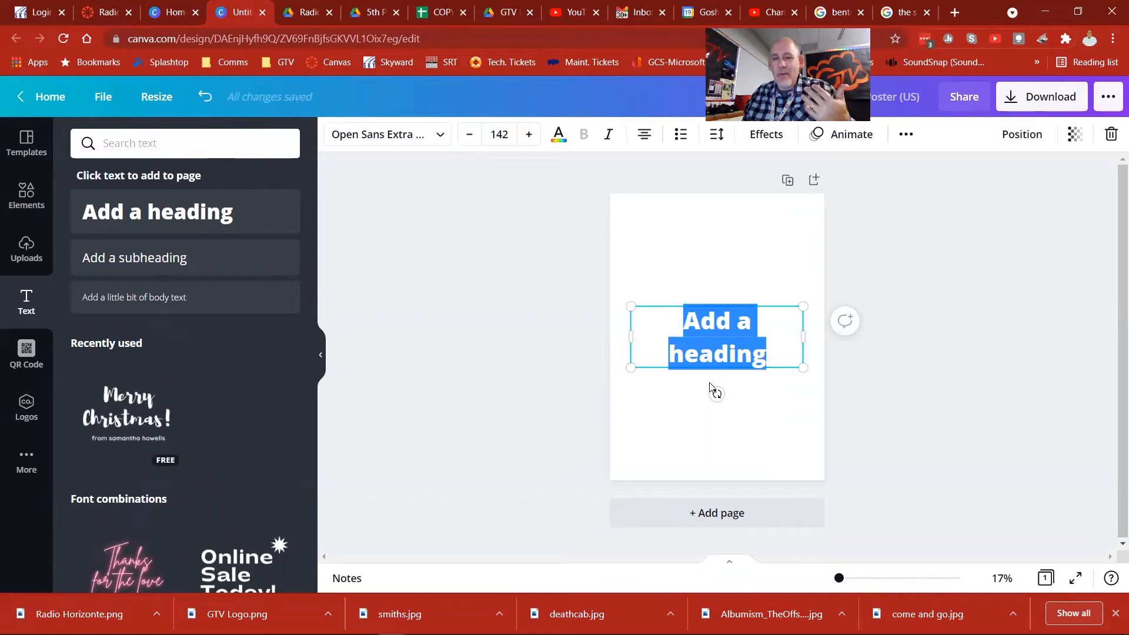
pyautogui.moveTo(713, 368); pyautogui.dragTo(717, 282)
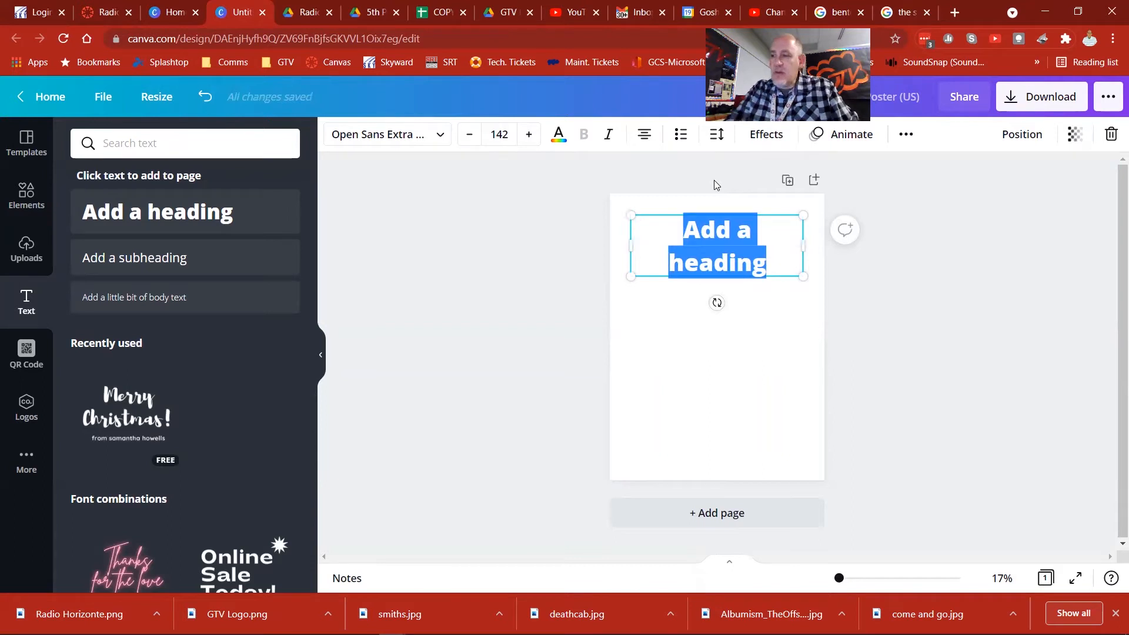
# Step: Replace the heading's placeholder text with "Bored at Lunch?"
pyautogui.write('Boe')
pyautogui.press('BackSpace')
pyautogui.write('red at')
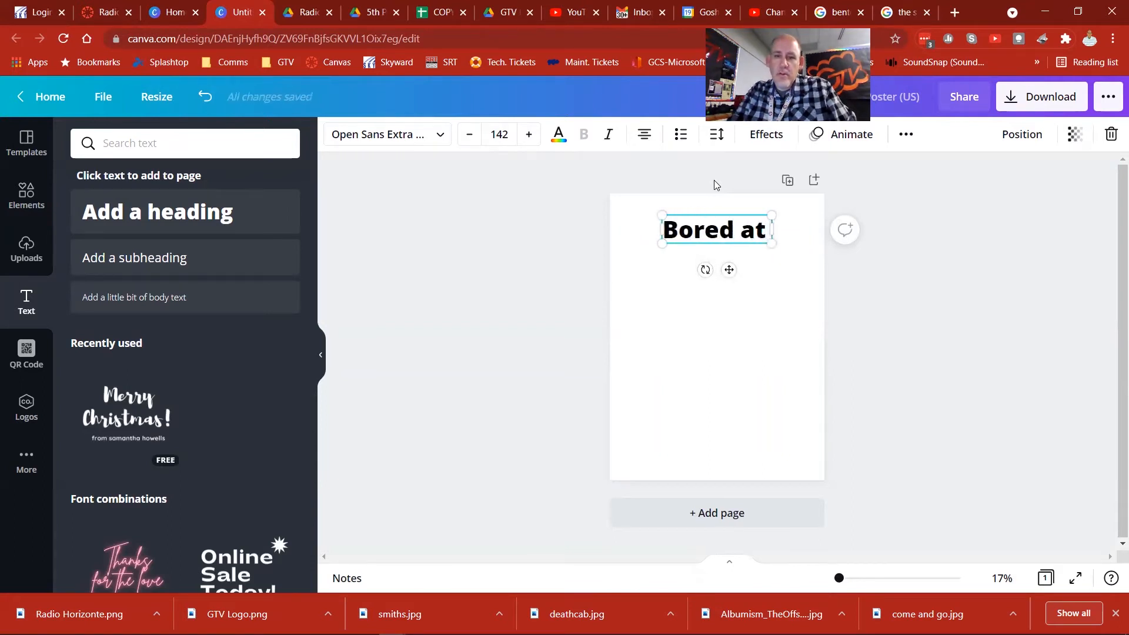
pyautogui.write(' lunch')
pyautogui.press('BackSpace')
pyautogui.press('BackSpace')
pyautogui.press('BackSpace')
pyautogui.press('BackSpace')
pyautogui.press('BackSpace')
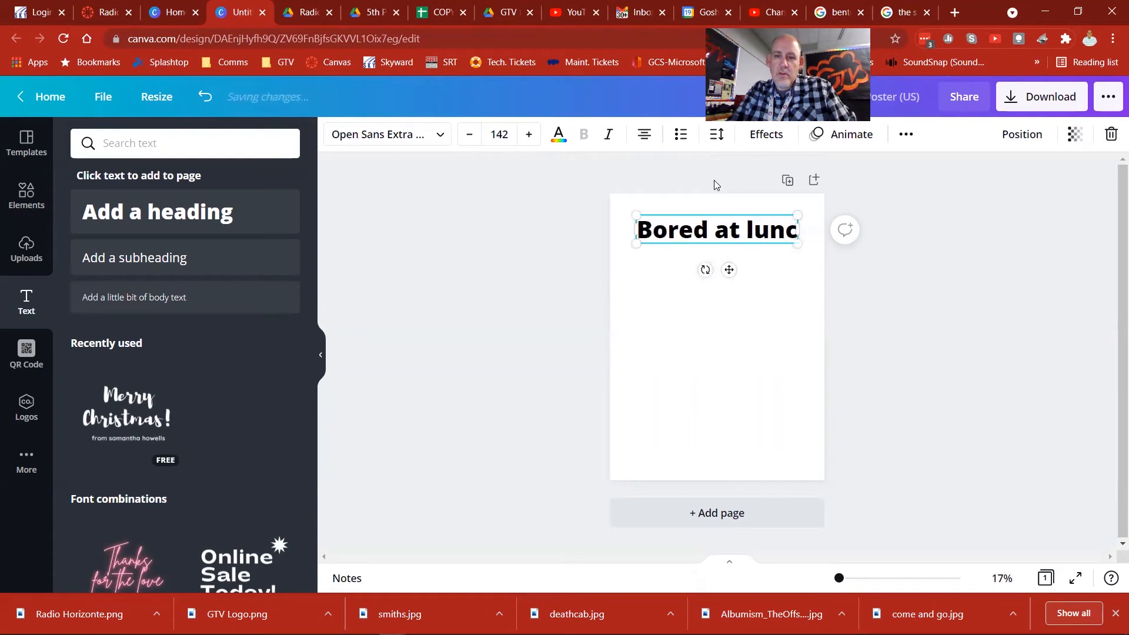
pyautogui.write('Lunch?')
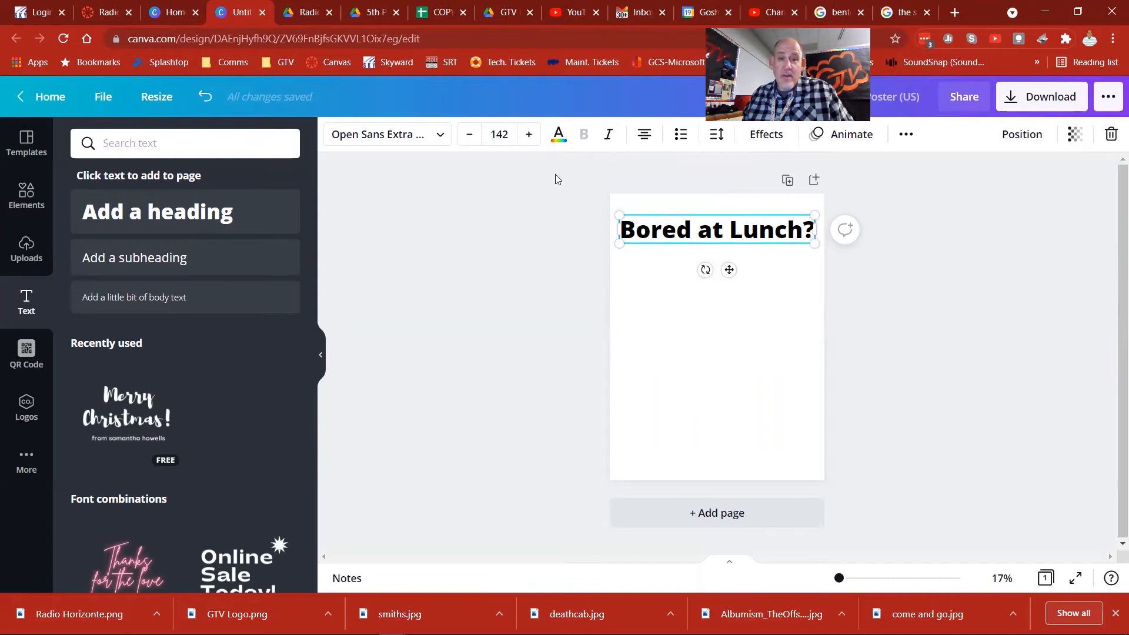
# Step: Shrink the "Bored at Lunch?" heading to font size 101 and center it horizontally on the page
pyautogui.click(469, 134)
pyautogui.click(469, 134)
pyautogui.click(470, 134)
pyautogui.click(470, 135)
pyautogui.click(470, 135)
pyautogui.click(470, 134)
pyautogui.click(470, 135)
pyautogui.click(470, 134)
pyautogui.click(469, 134)
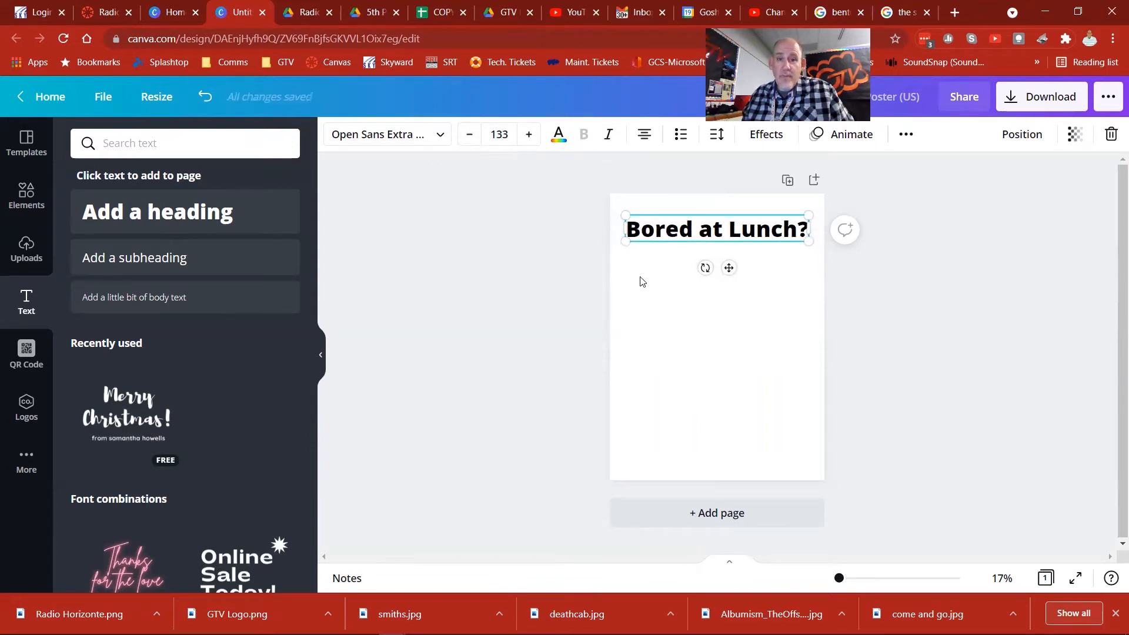
pyautogui.moveTo(625, 241); pyautogui.dragTo(668, 224)
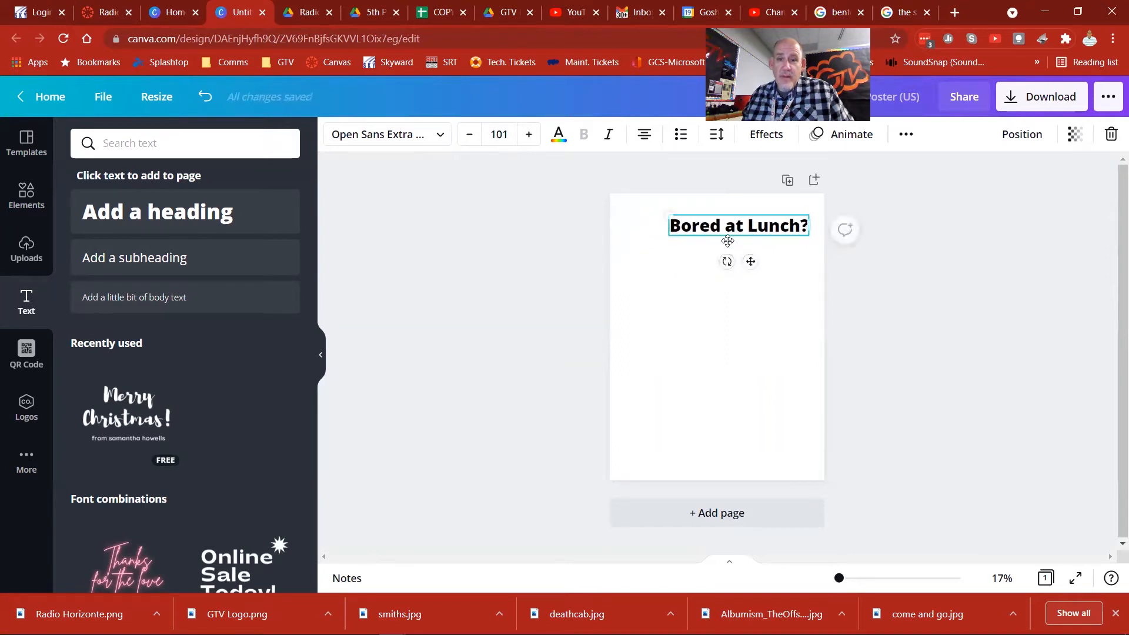
pyautogui.moveTo(725, 245)
pyautogui.mouseDown()
pyautogui.moveTo(708, 235)
pyautogui.moveTo(708, 245)
pyautogui.mouseUp()
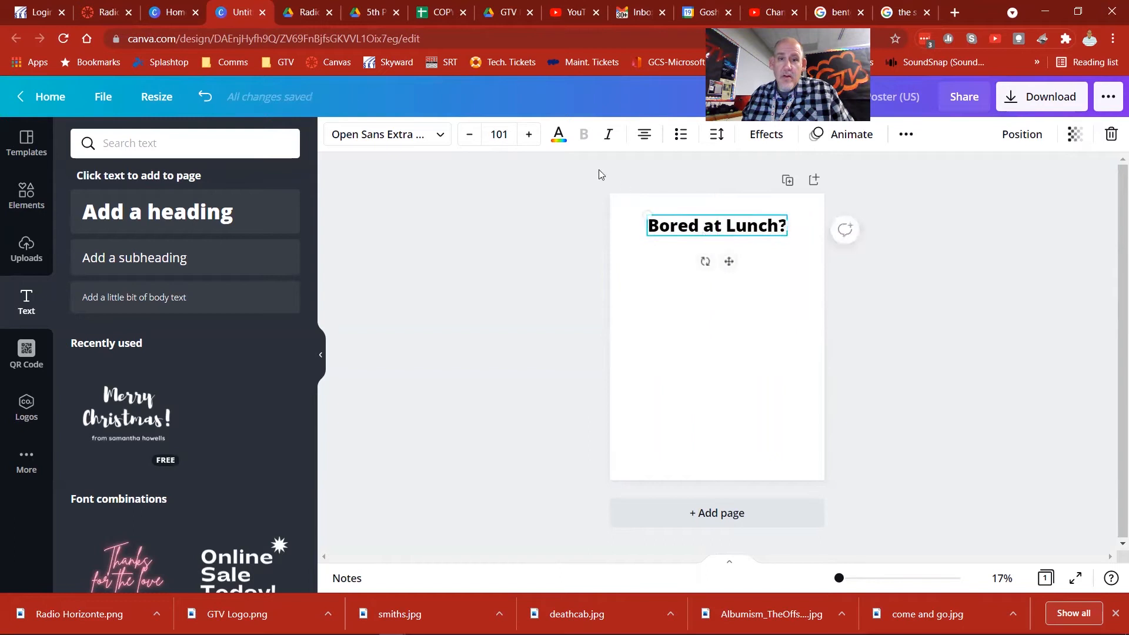
# Step: Color the "Bored at Lunch?" heading bright red #ff1616 and apply the Shadow effect to it
pyautogui.click(559, 135)
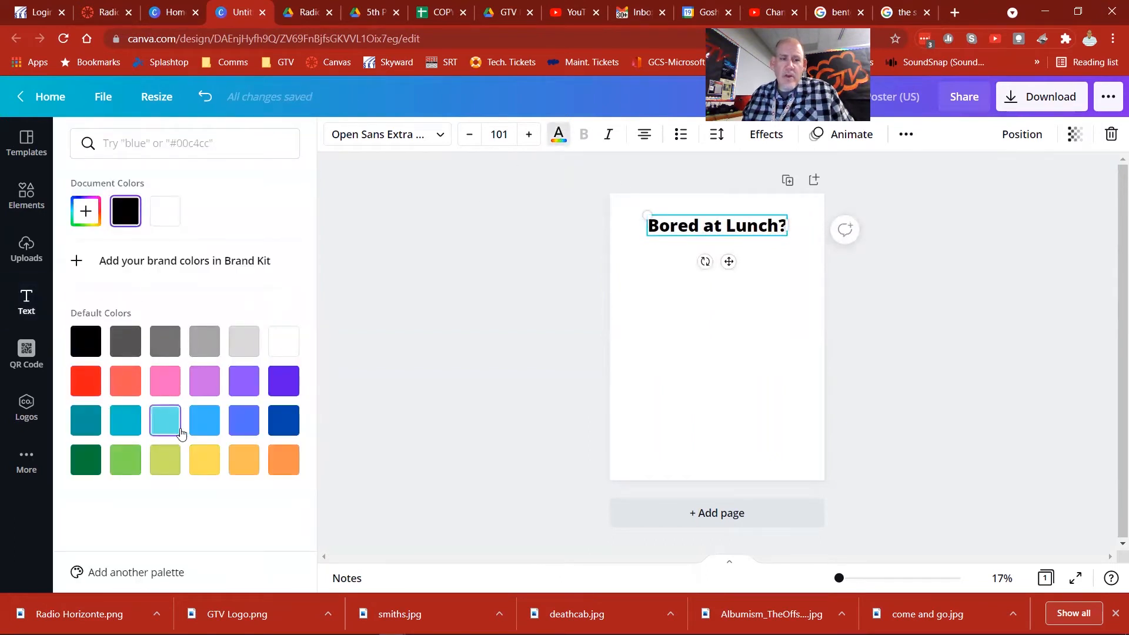
pyautogui.click(88, 388)
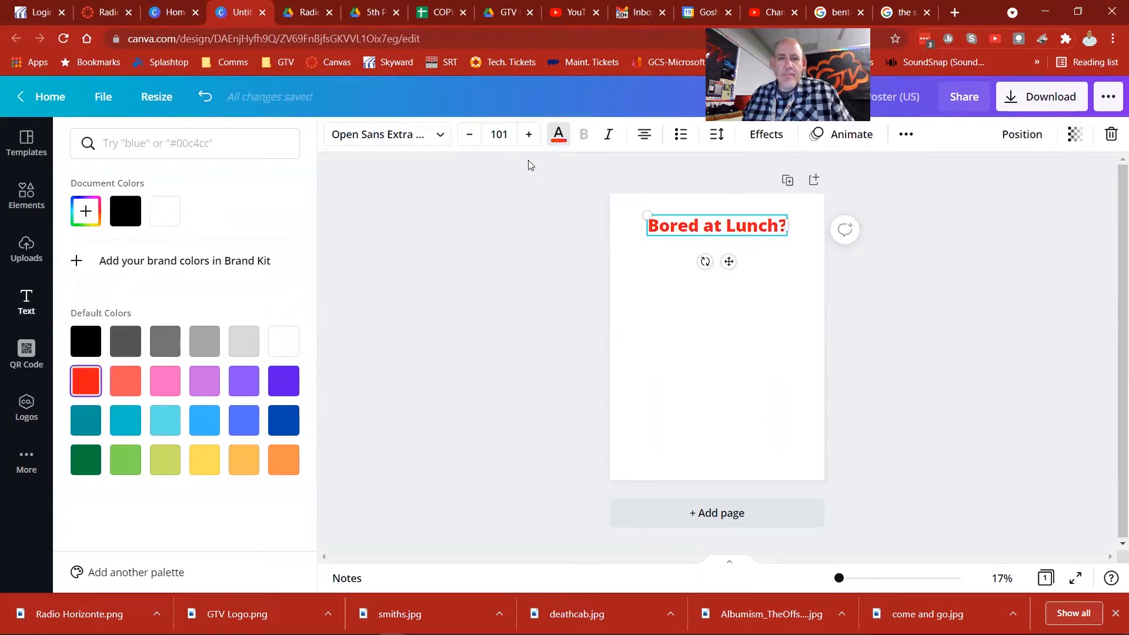
pyautogui.click(764, 138)
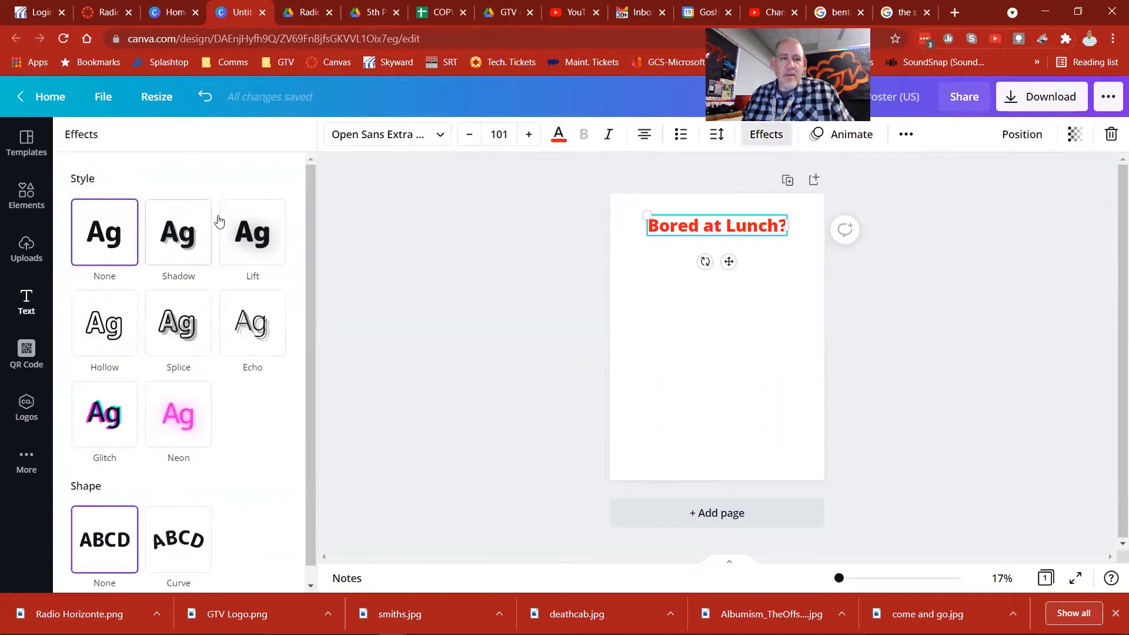
pyautogui.click(186, 241)
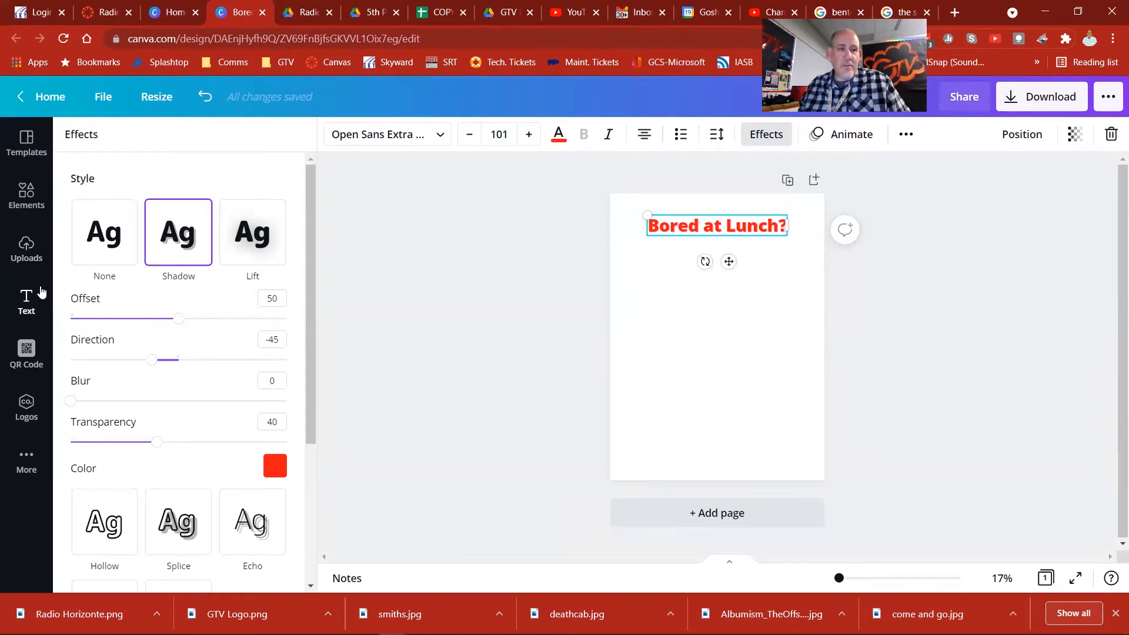
# Step: Add a second heading and place it around the middle of the page, below "Bored at Lunch?"
pyautogui.click(26, 303)
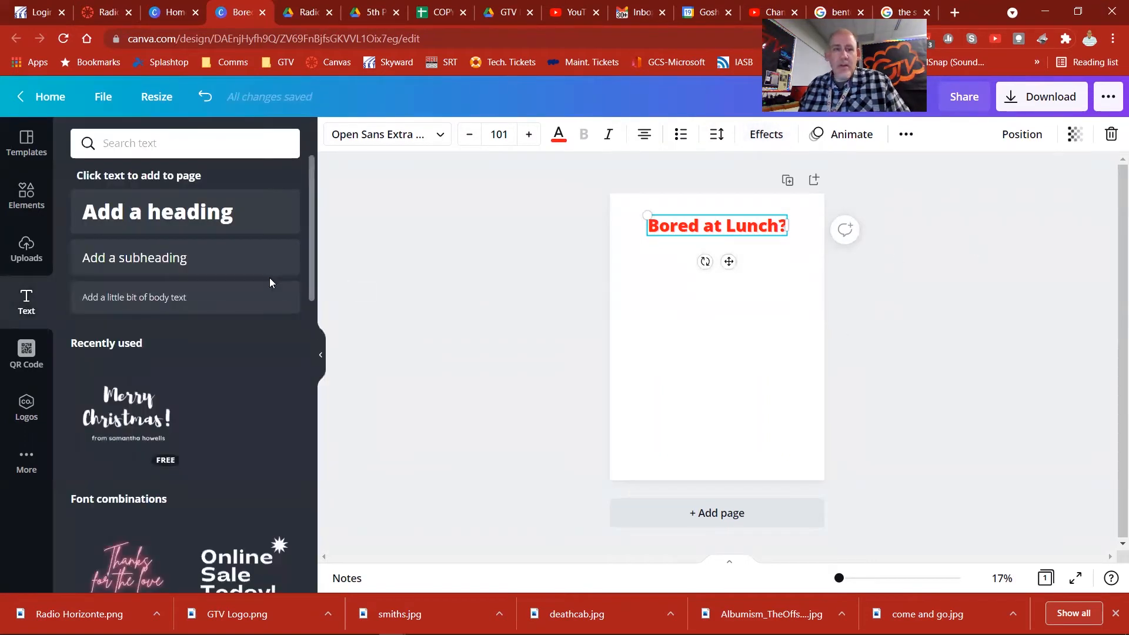
pyautogui.click(175, 216)
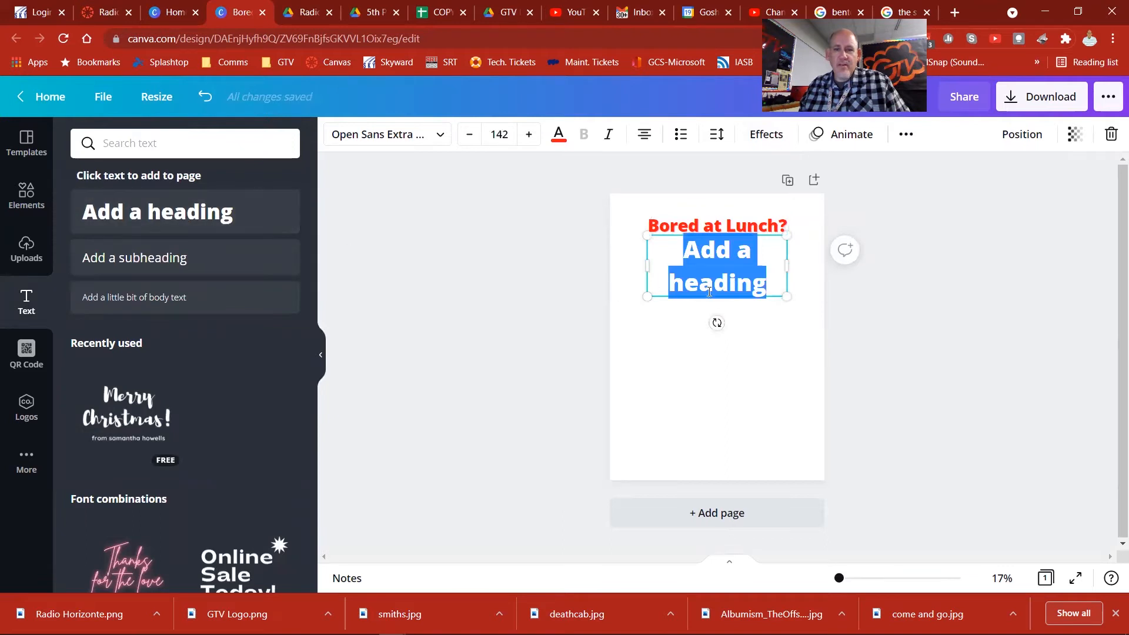
pyautogui.moveTo(721, 300); pyautogui.dragTo(720, 354)
# Step: Replace the second heading's placeholder text with "Listen to GTV Radio on"
pyautogui.write('Li')
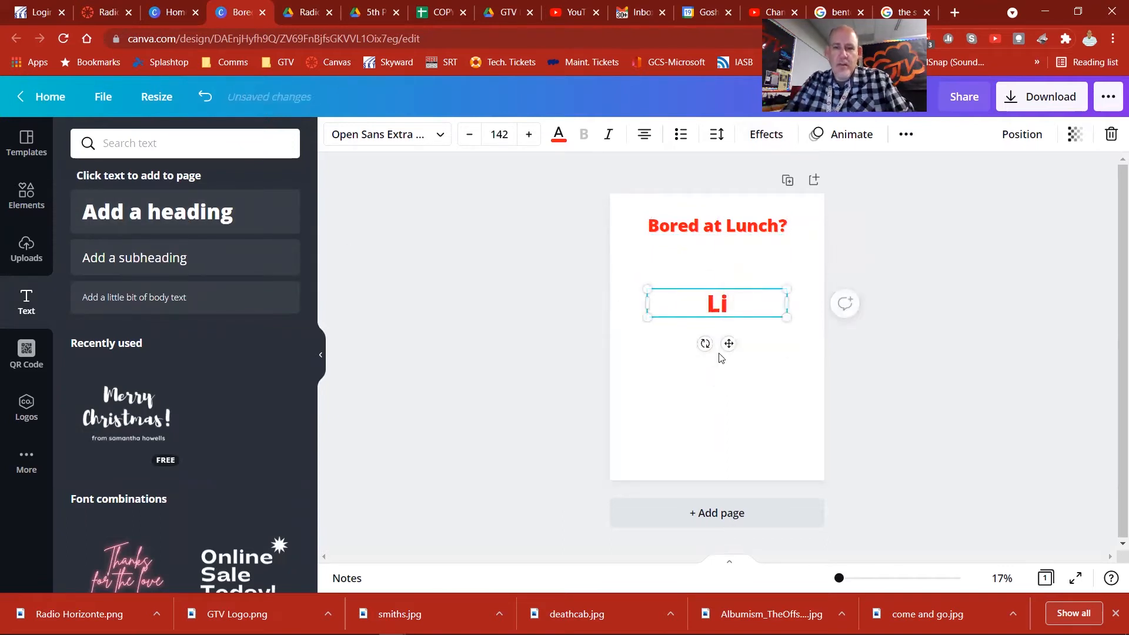
pyautogui.write('sten to GTV R')
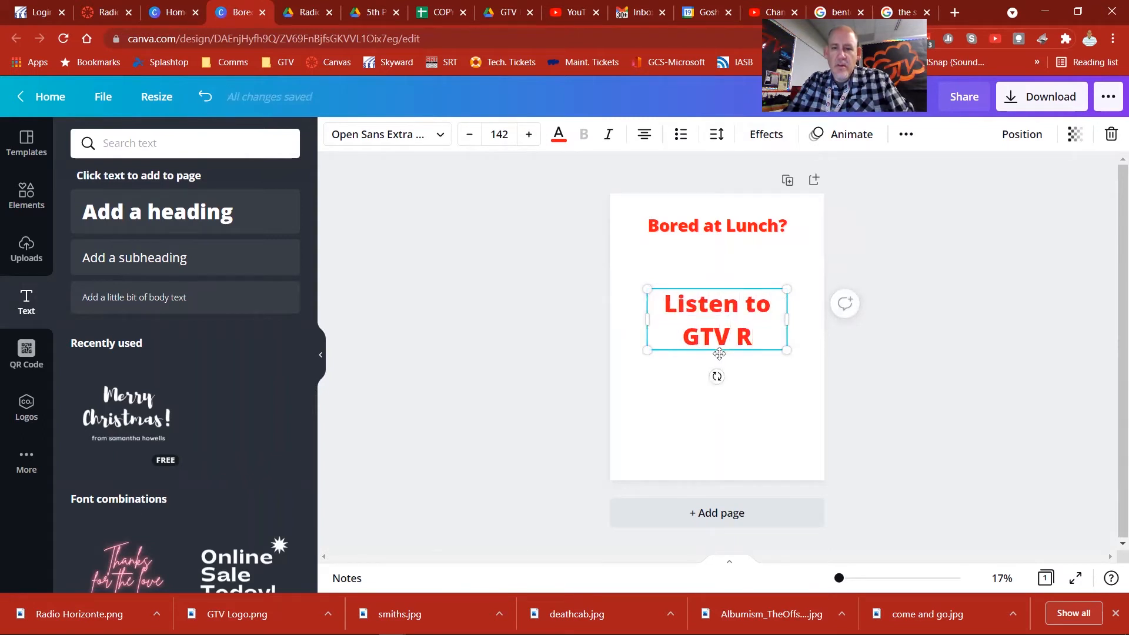
pyautogui.write('a')
pyautogui.press('BackSpace')
pyautogui.press('BackSpace')
pyautogui.press('BackSpace')
pyautogui.press('BackSpace')
pyautogui.press('BackSpace')
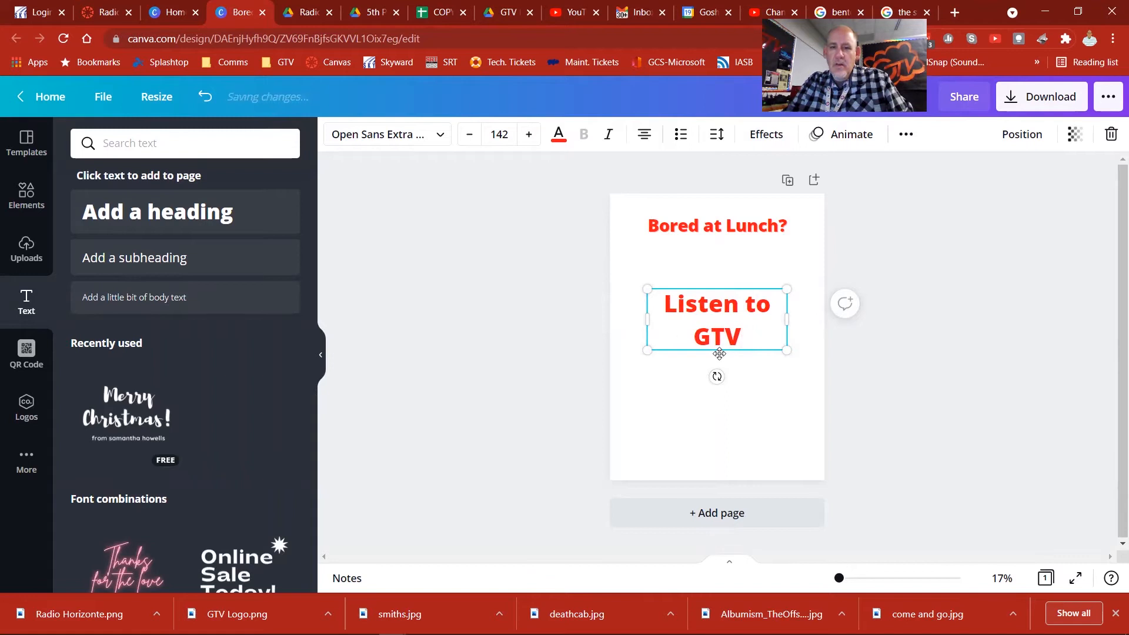
pyautogui.press('BackSpace')
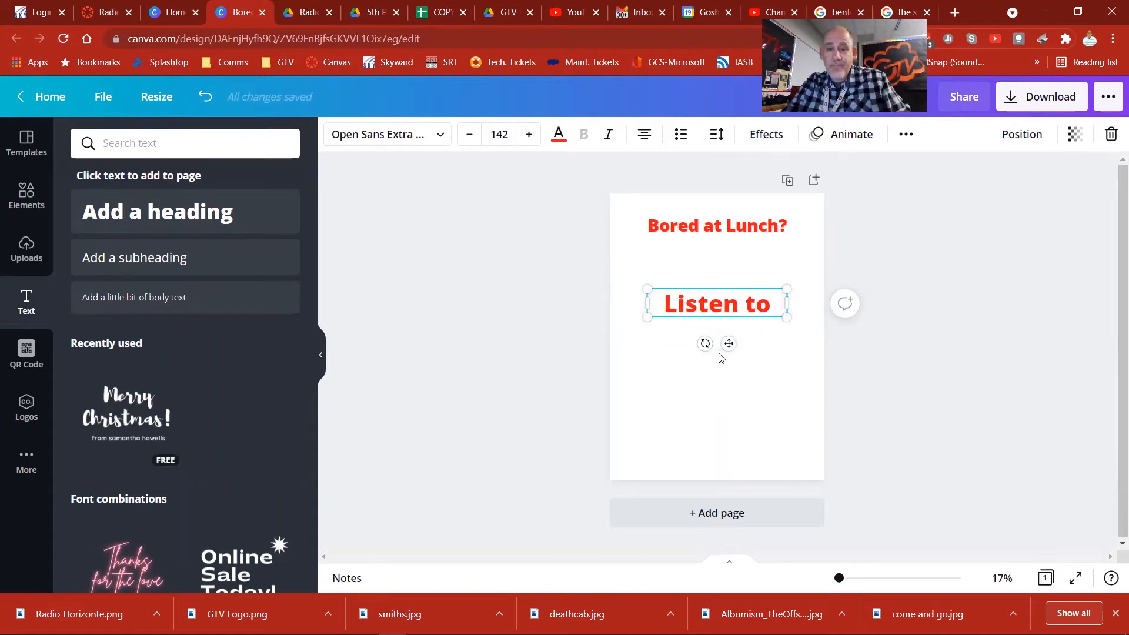
pyautogui.write('GT')
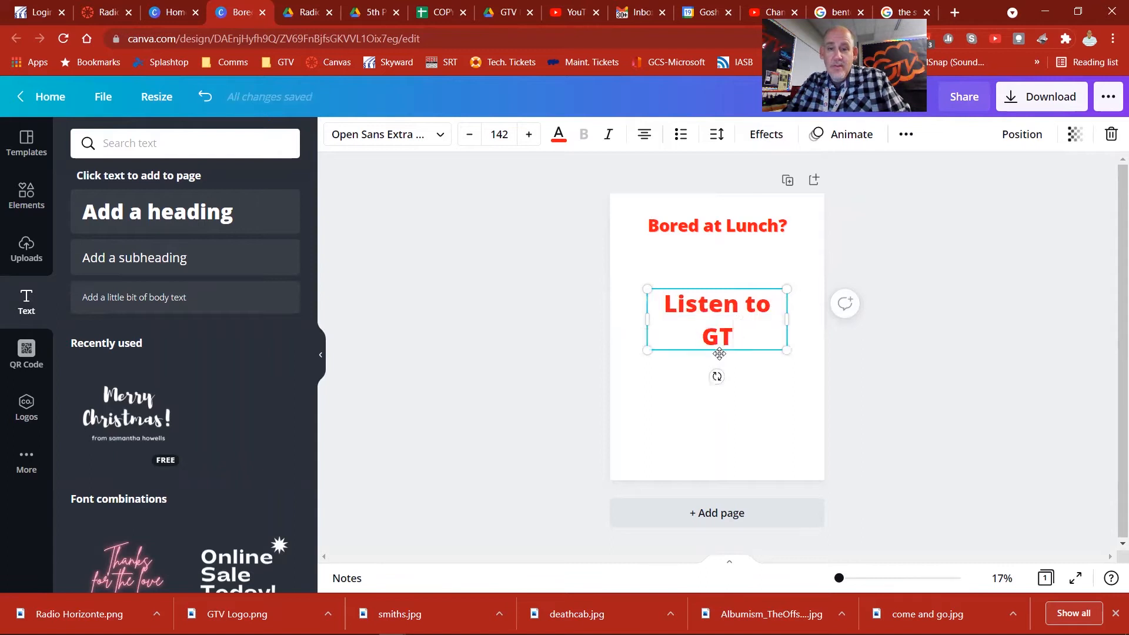
pyautogui.write('V Radio')
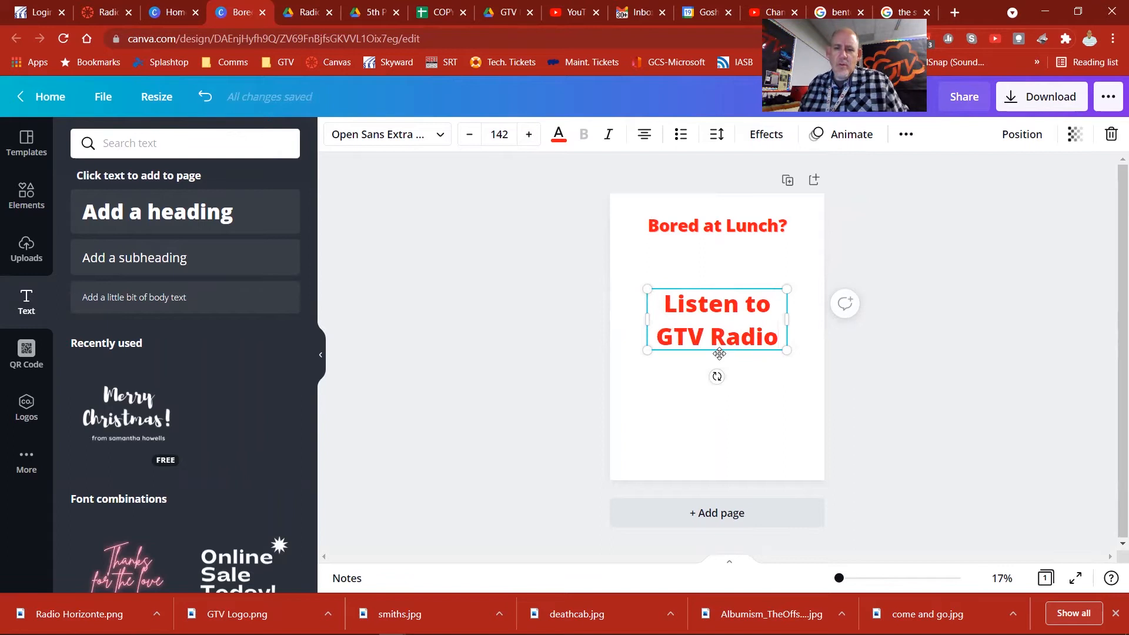
pyautogui.write(' on')
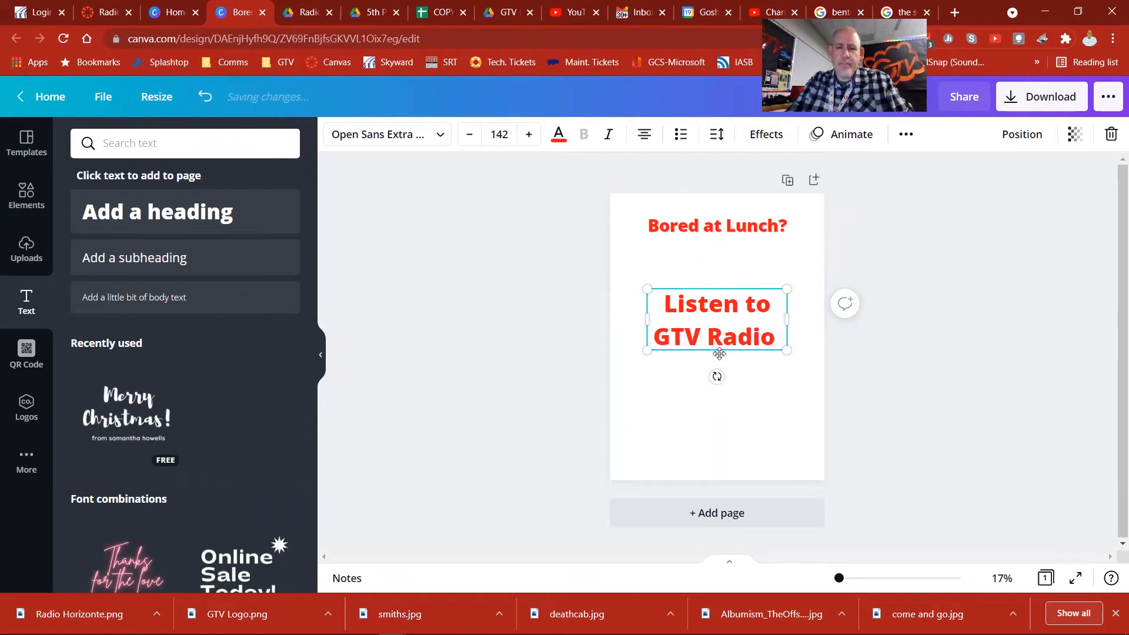
pyautogui.press('BackSpace')
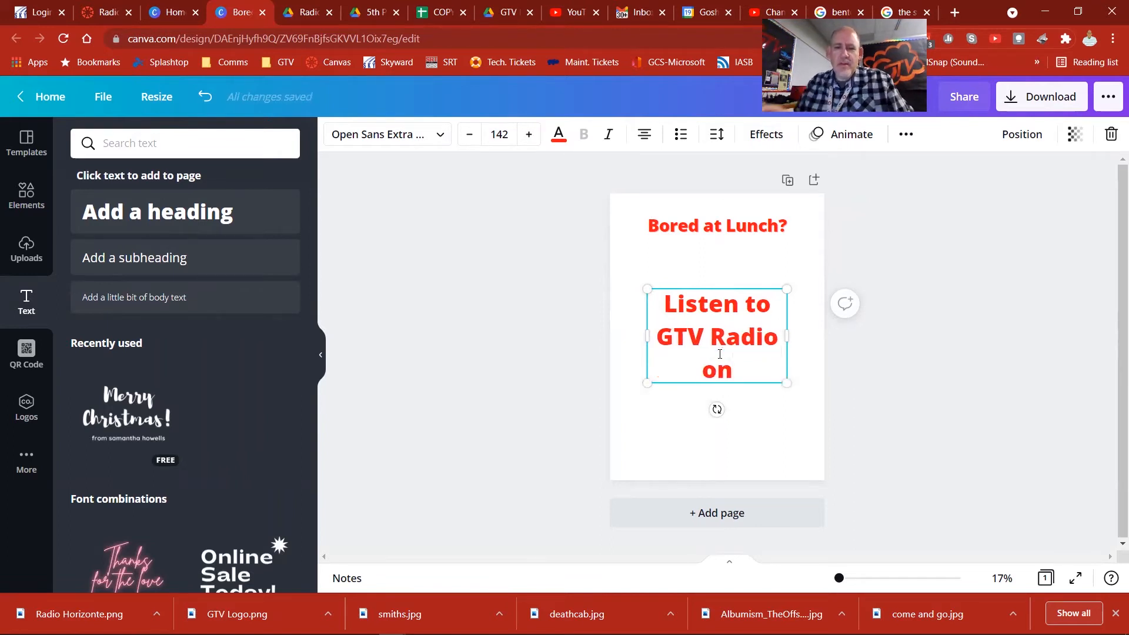
# Step: Widen the "Listen to GTV Radio on" text box so it wraps onto two lines, and center it horizontally below "Bored at Lunch?"
pyautogui.moveTo(646, 330); pyautogui.dragTo(608, 335)
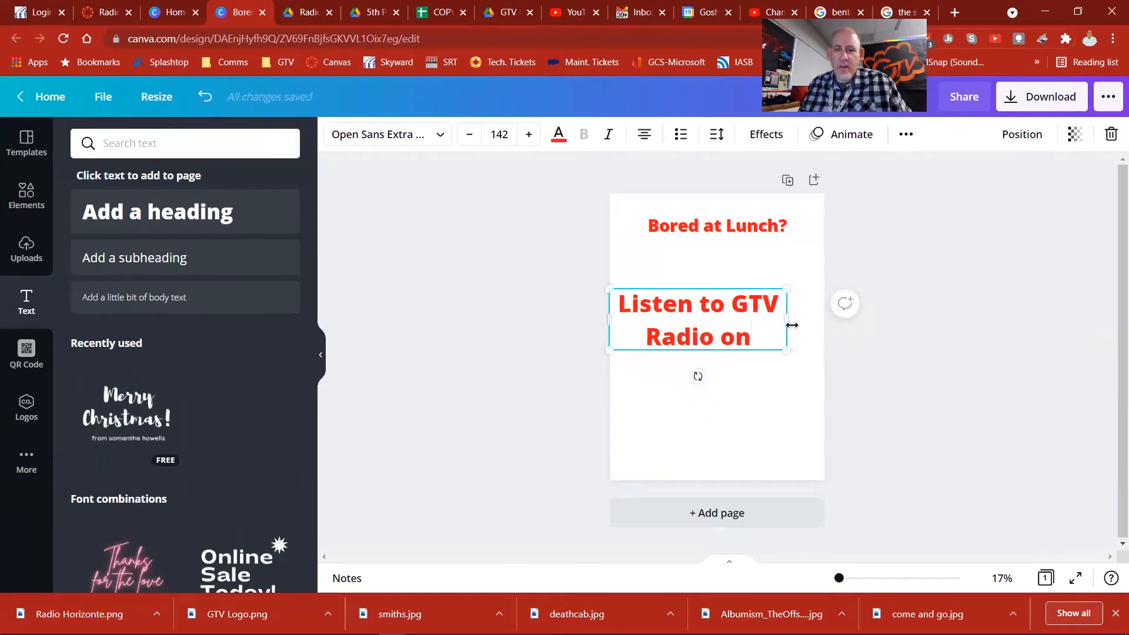
pyautogui.moveTo(699, 353)
pyautogui.mouseDown()
pyautogui.moveTo(718, 355)
pyautogui.moveTo(716, 341)
pyautogui.mouseUp()
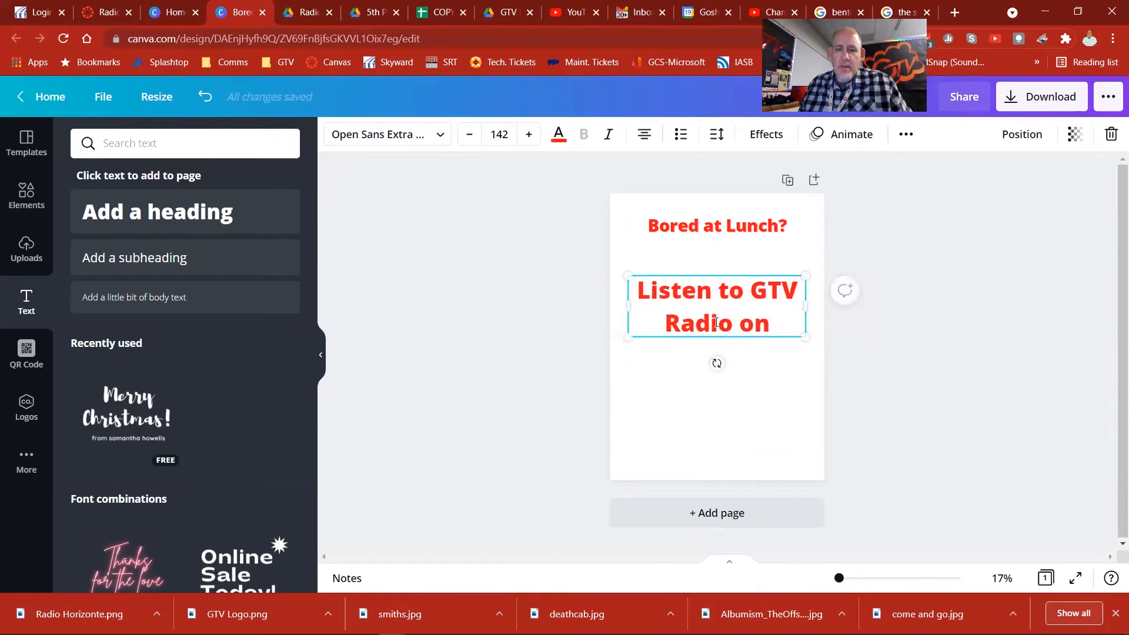
pyautogui.moveTo(719, 342); pyautogui.dragTo(716, 344)
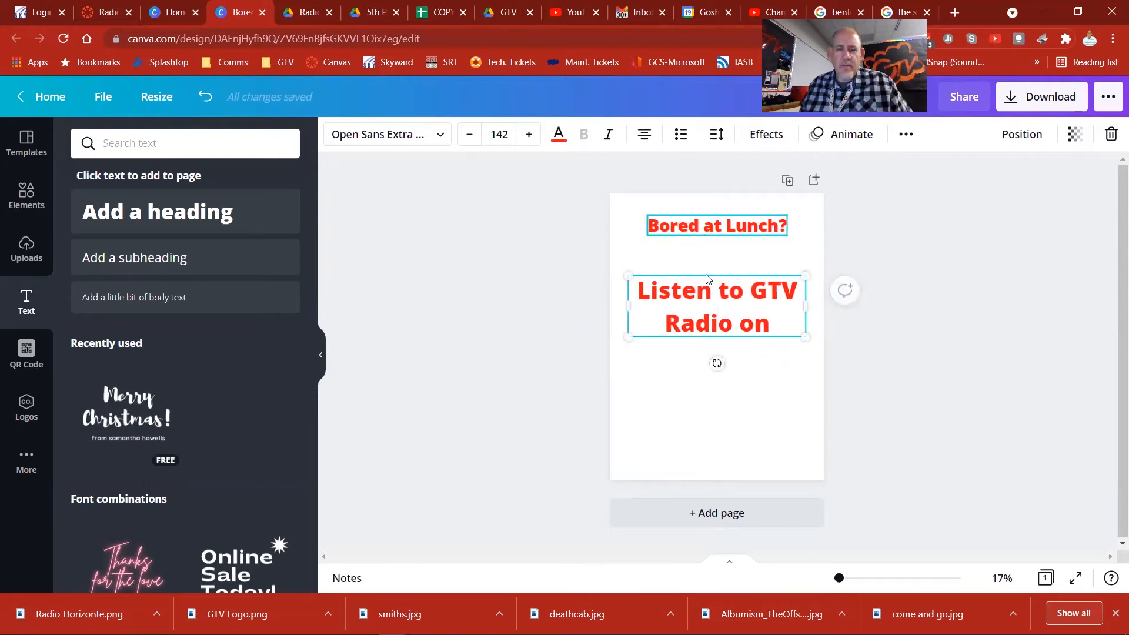
# Step: Try dark gray and black on the "Listen to GTV Radio on" heading, and restore its red color
pyautogui.click(559, 137)
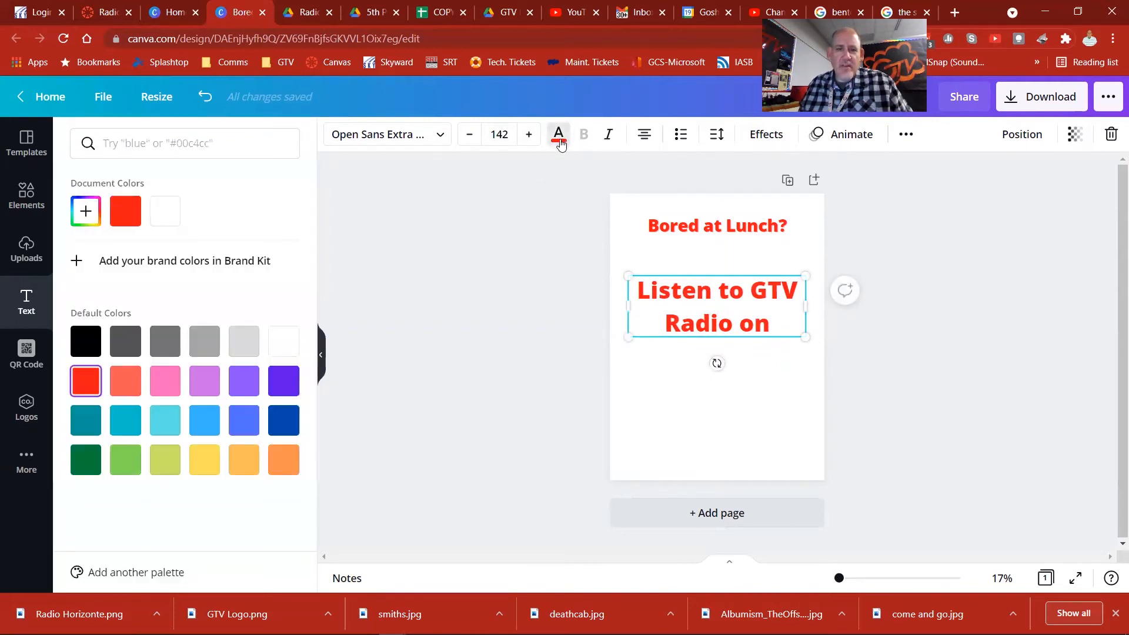
pyautogui.click(124, 352)
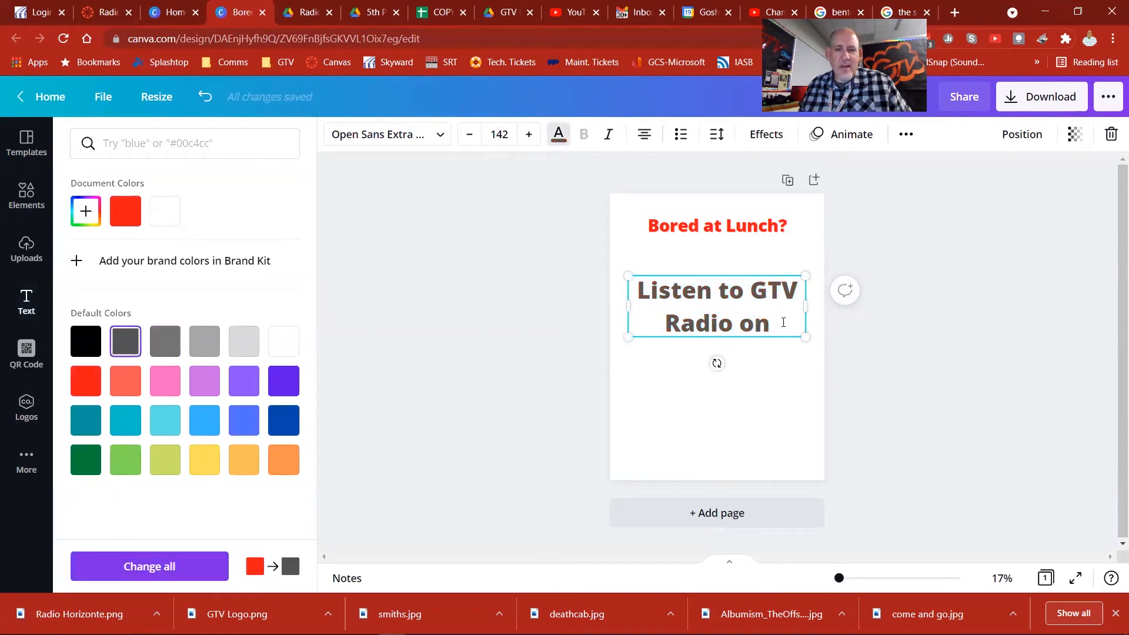
pyautogui.click(94, 351)
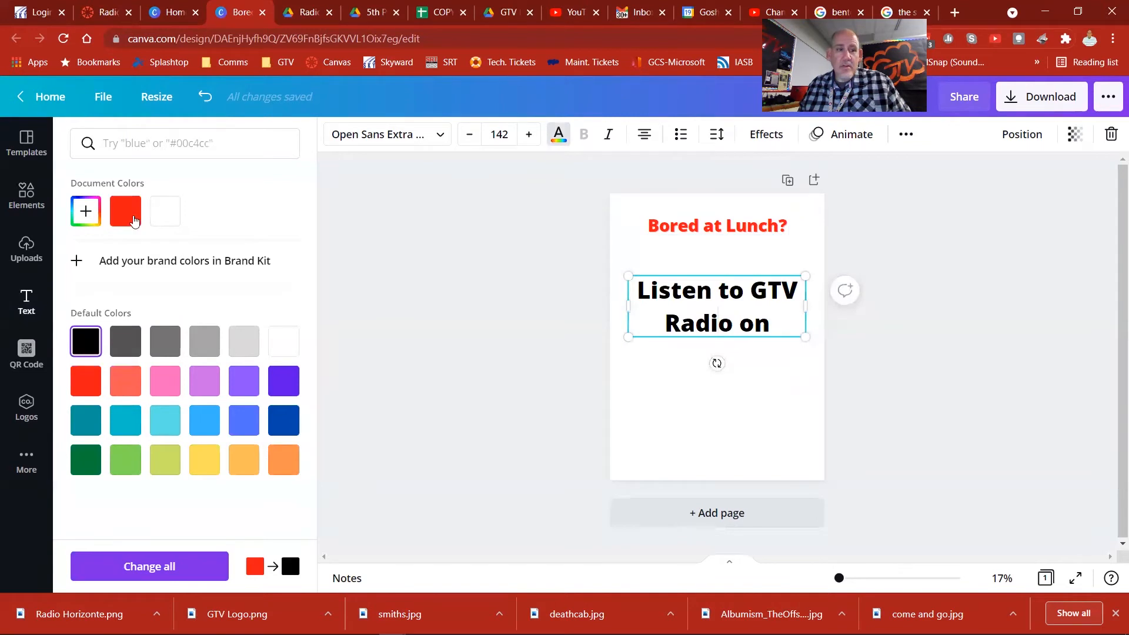
pyautogui.click(126, 210)
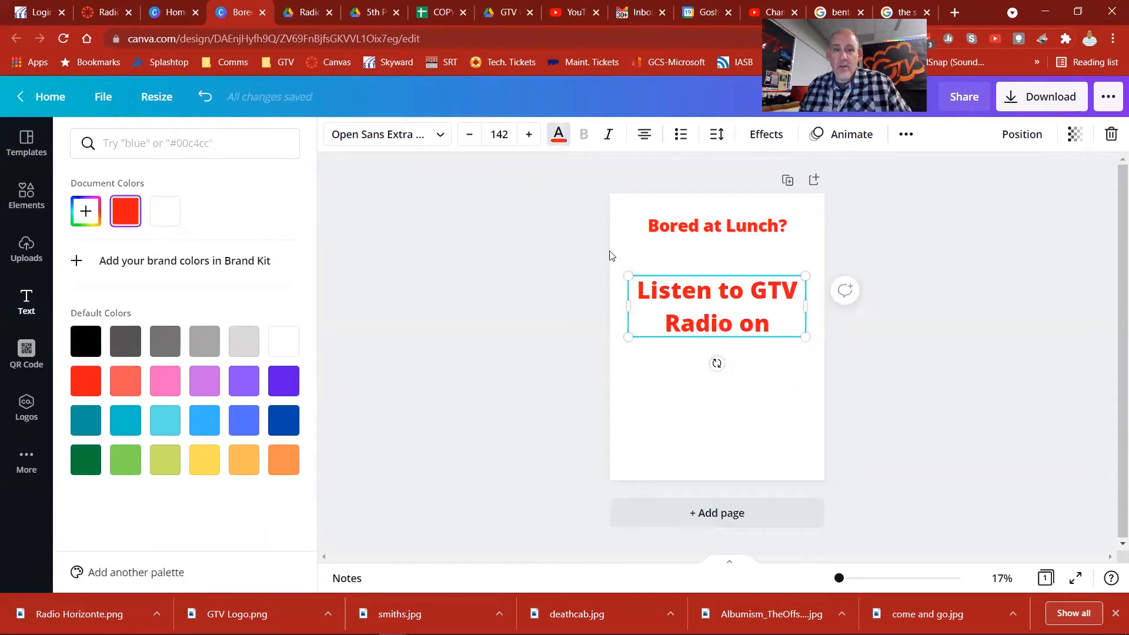
# Step: Apply the Shadow effect to the "Listen to GTV Radio on" heading
pyautogui.click(758, 134)
pyautogui.click(195, 252)
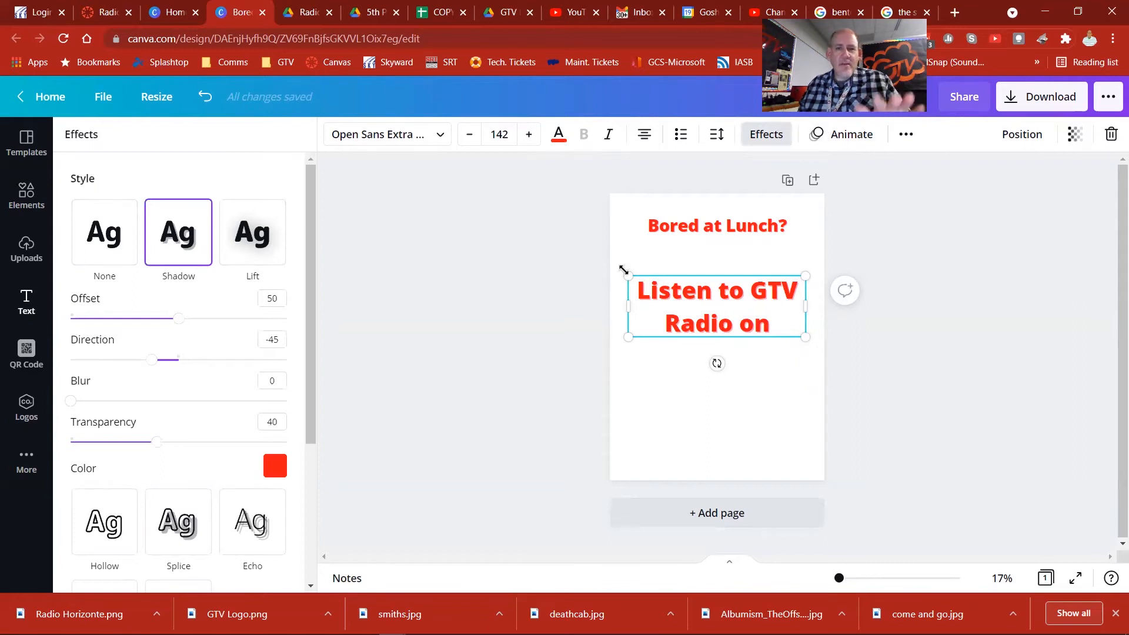
pyautogui.click(366, 227)
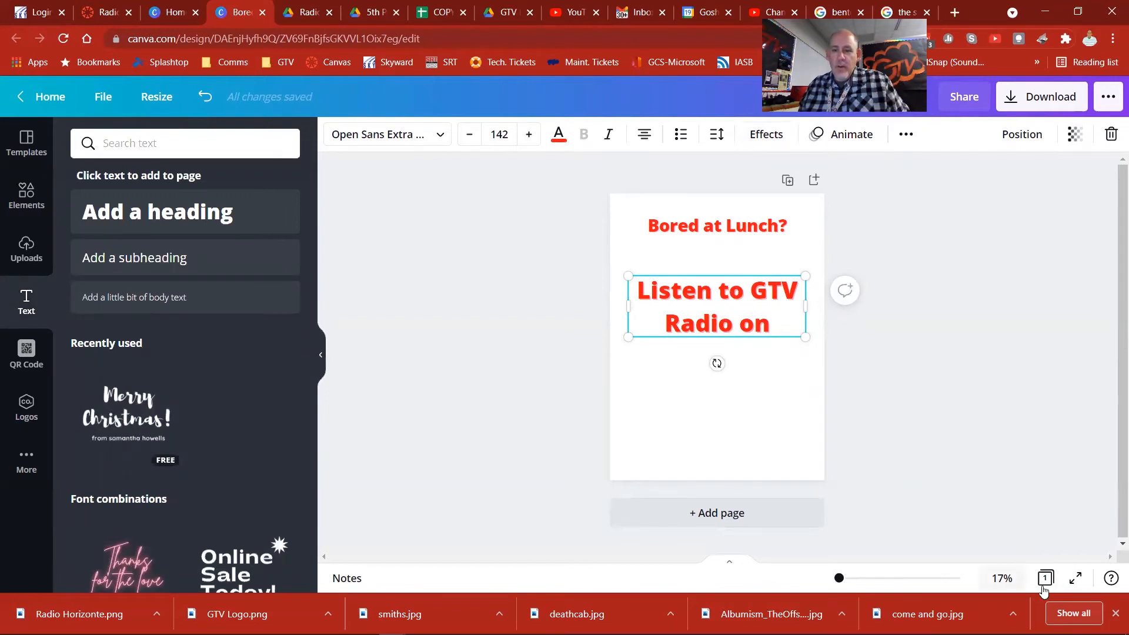
# Step: Preview the poster in full screen and return to the editor
pyautogui.click(1077, 582)
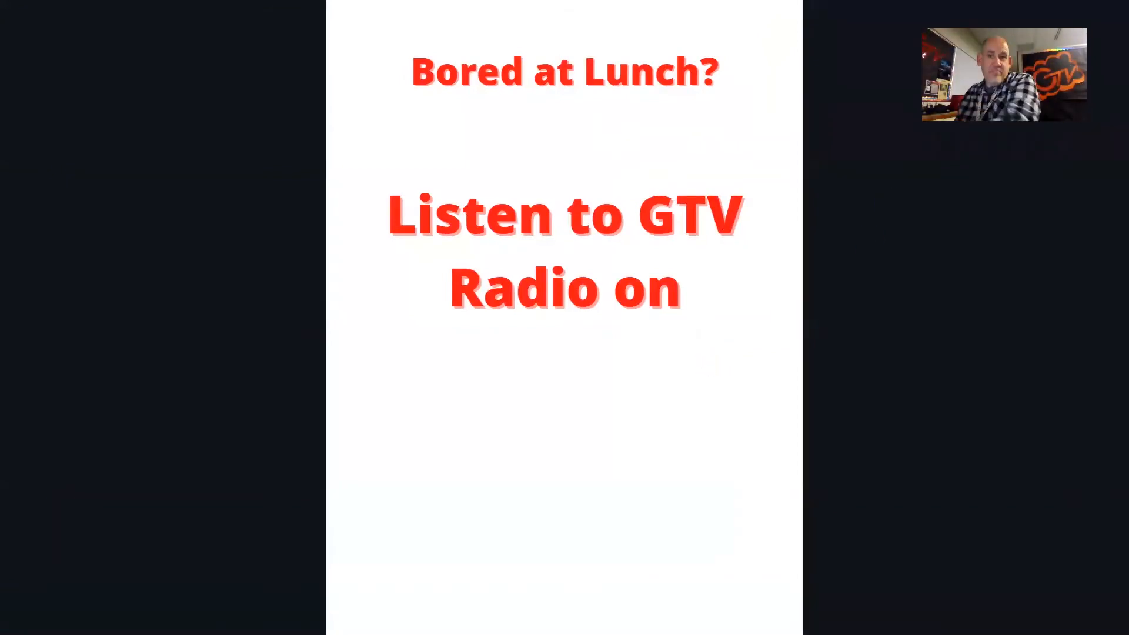
pyautogui.press('Escape')
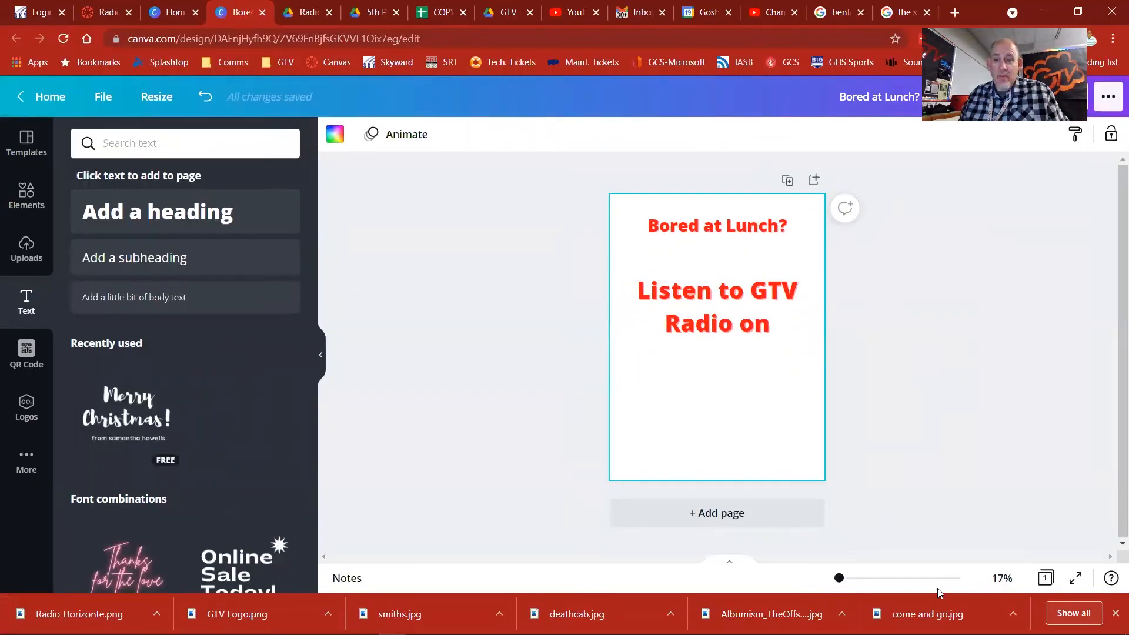
pyautogui.moveTo(841, 582); pyautogui.dragTo(840, 582)
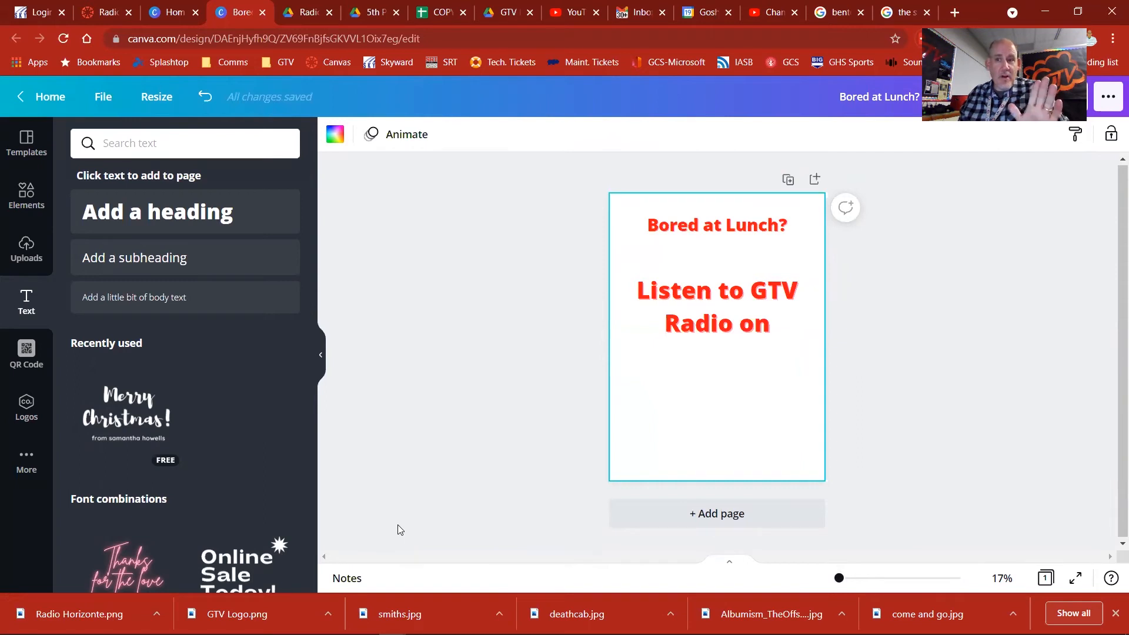
# Step: Upload the downloaded Radio Horizonte and GTV logos and the smiths, deathcab, Offspring and come and go album covers
pyautogui.click(29, 259)
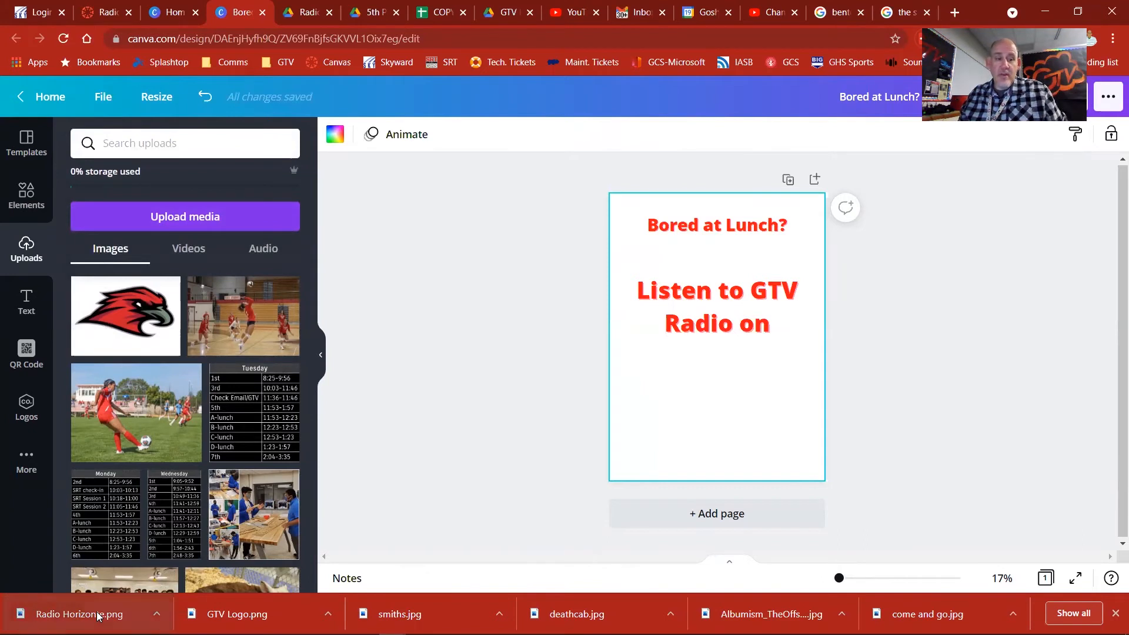
pyautogui.moveTo(98, 616); pyautogui.dragTo(184, 399)
pyautogui.moveTo(237, 615); pyautogui.dragTo(208, 431)
pyautogui.moveTo(400, 614); pyautogui.dragTo(196, 436)
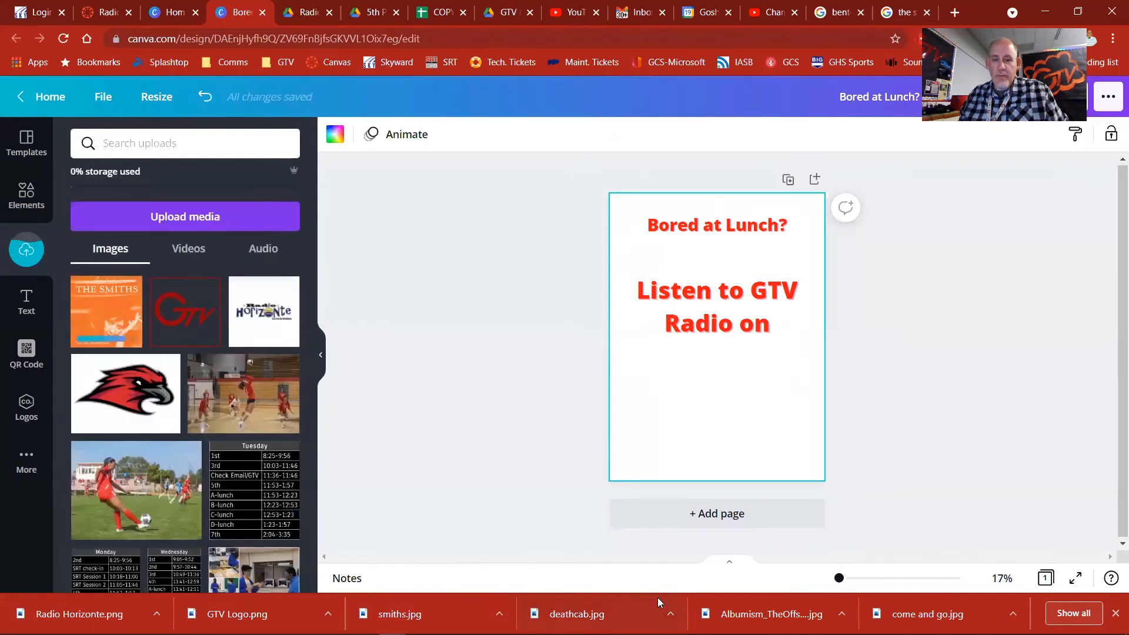
pyautogui.moveTo(763, 614); pyautogui.dragTo(219, 460)
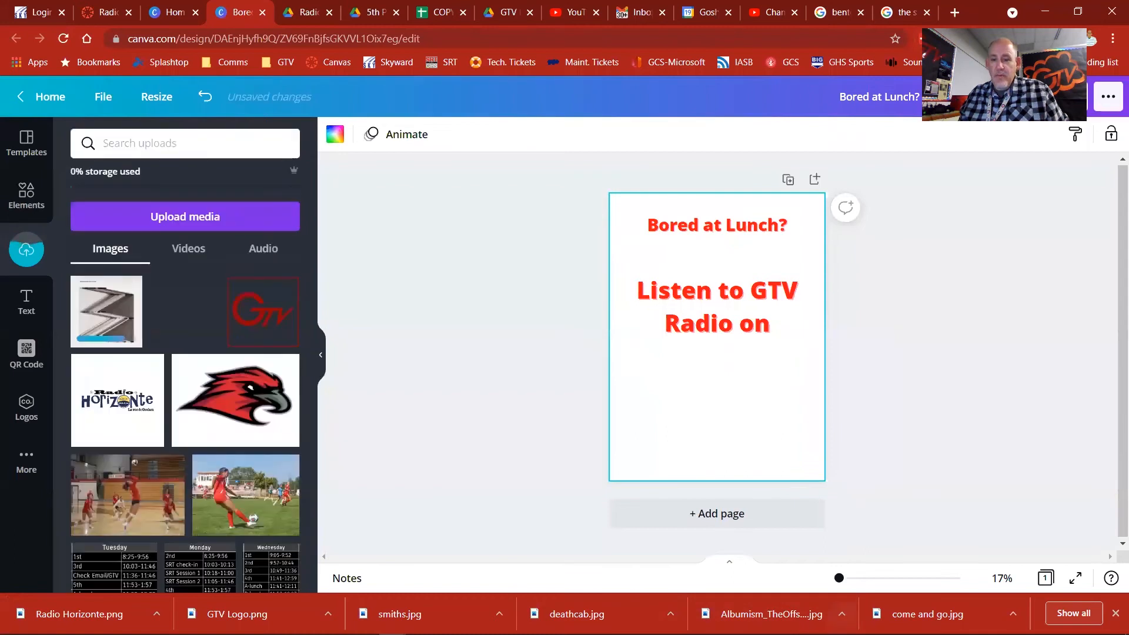
pyautogui.moveTo(928, 614); pyautogui.dragTo(197, 429)
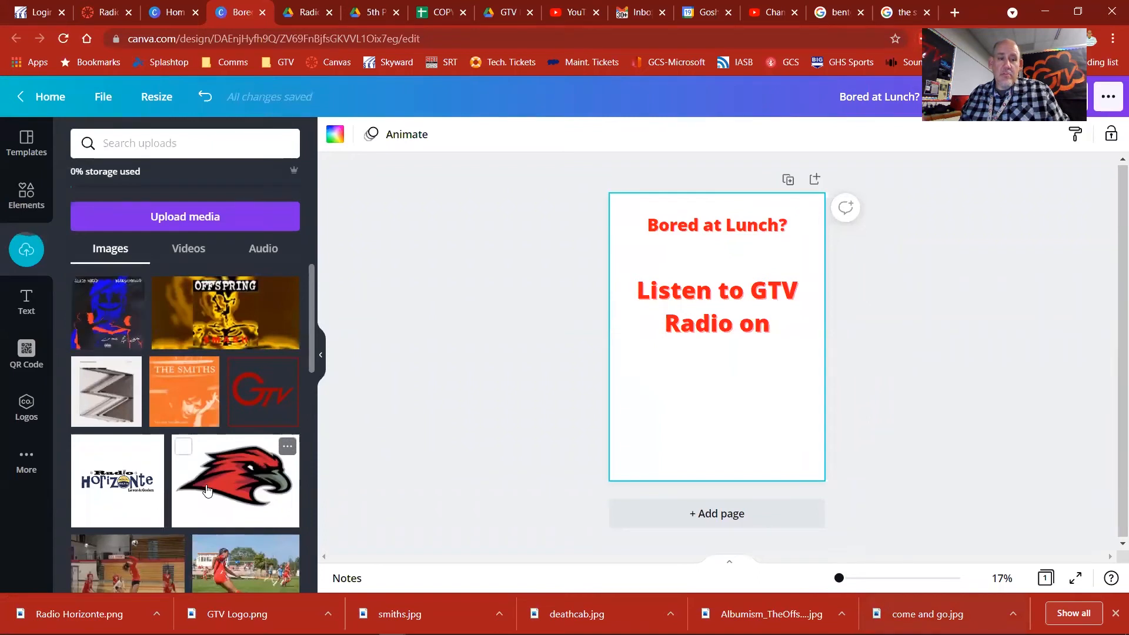
# Step: Add the GTV logo to the page, shrink it, and place it below the left part of "Listen to GTV Radio on"
pyautogui.click(248, 408)
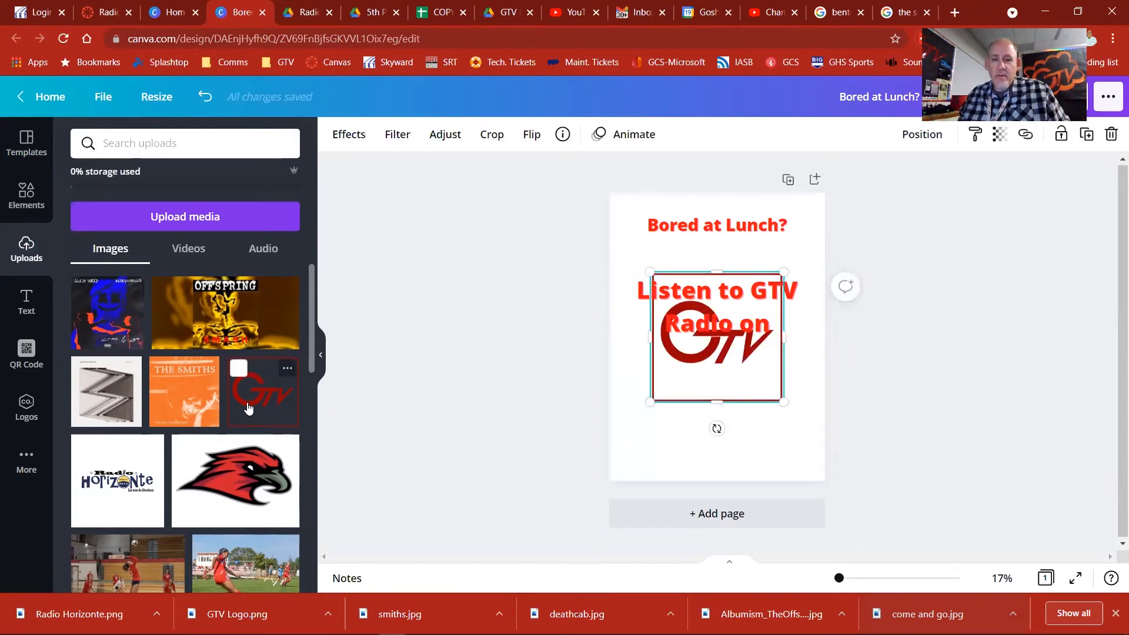
pyautogui.moveTo(785, 270); pyautogui.dragTo(665, 386)
pyautogui.hotkey('ctrl', 'z')
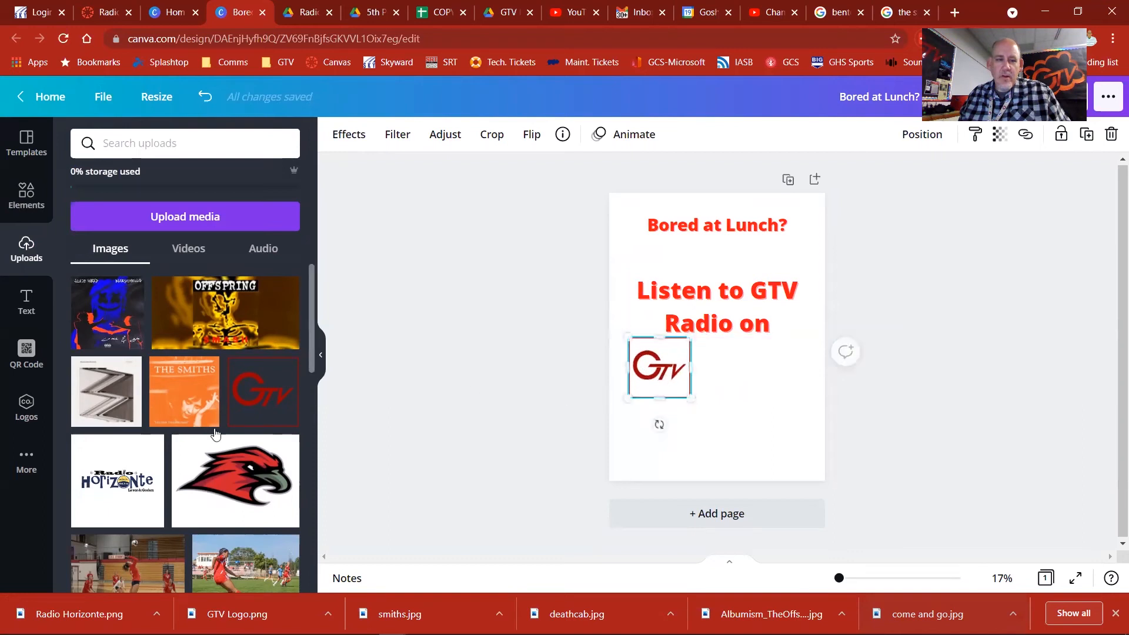
# Step: Add the Radio Horizonte logo at the GTV logo's size on the page's right side, and nudge both logos inward under the heading
pyautogui.click(114, 494)
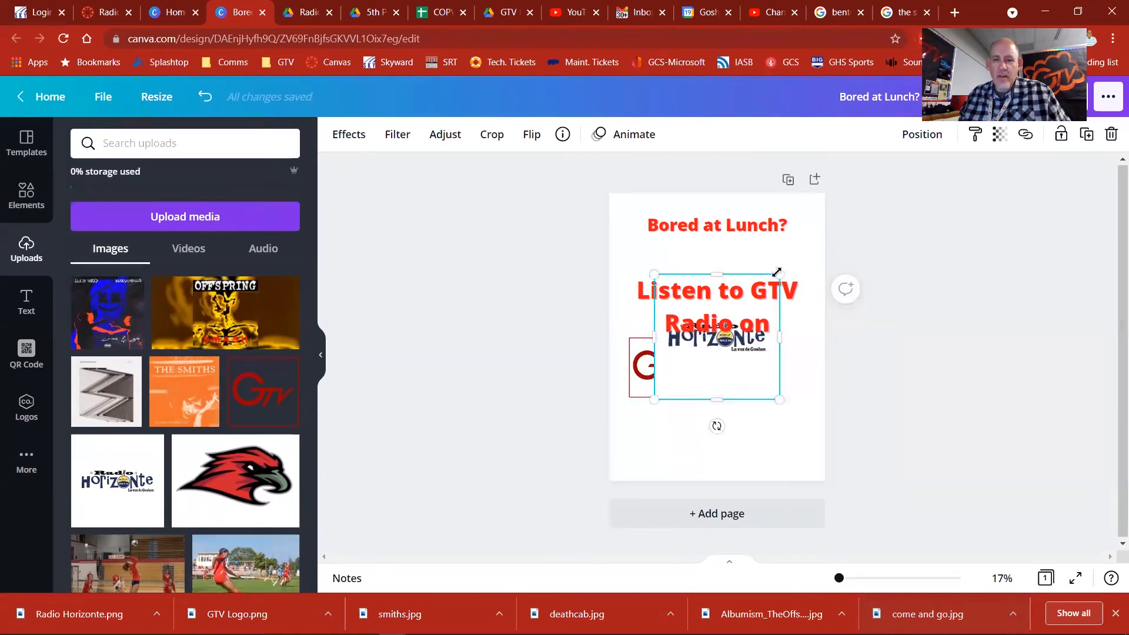
pyautogui.moveTo(763, 287); pyautogui.dragTo(702, 349)
pyautogui.moveTo(656, 400); pyautogui.dragTo(655, 400)
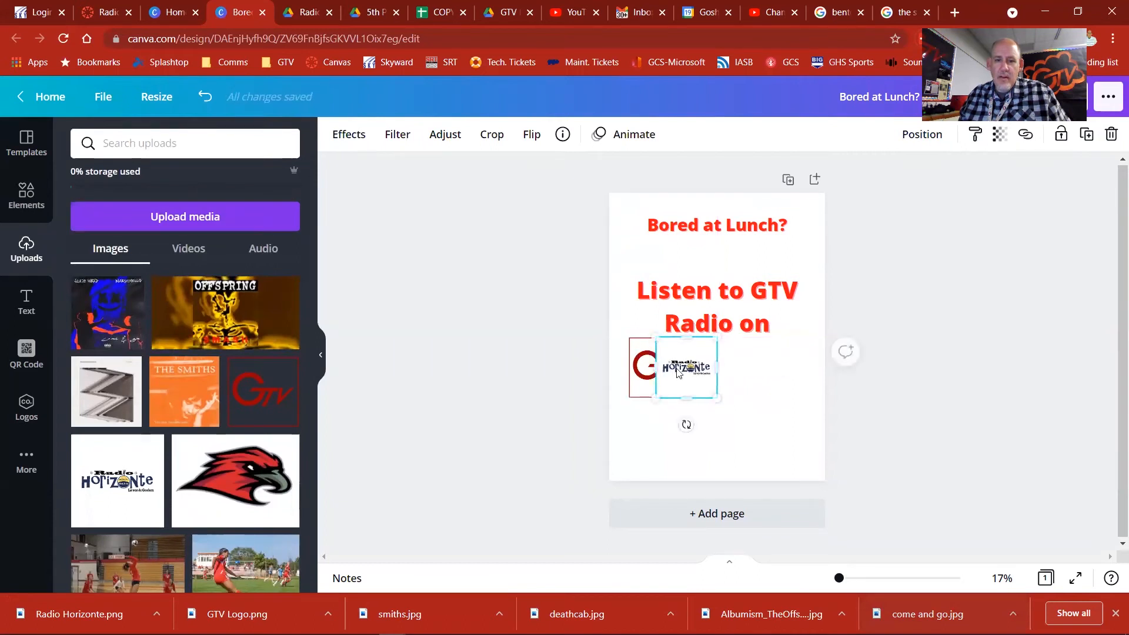
pyautogui.moveTo(727, 366); pyautogui.dragTo(813, 367)
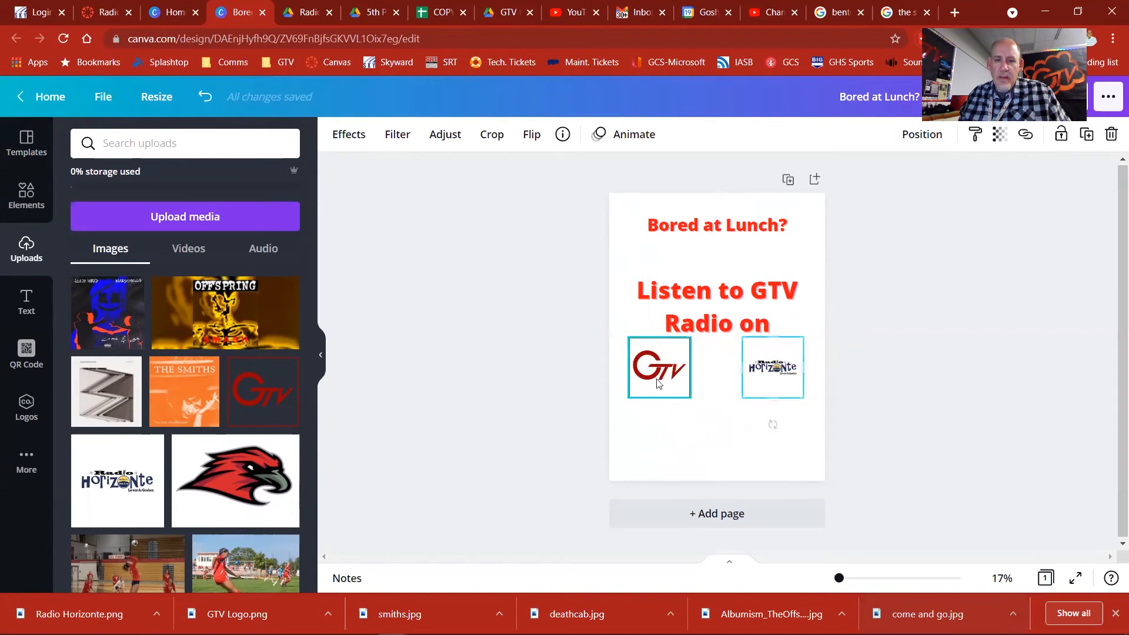
pyautogui.moveTo(663, 365); pyautogui.dragTo(671, 360)
pyautogui.moveTo(786, 376); pyautogui.dragTo(770, 370)
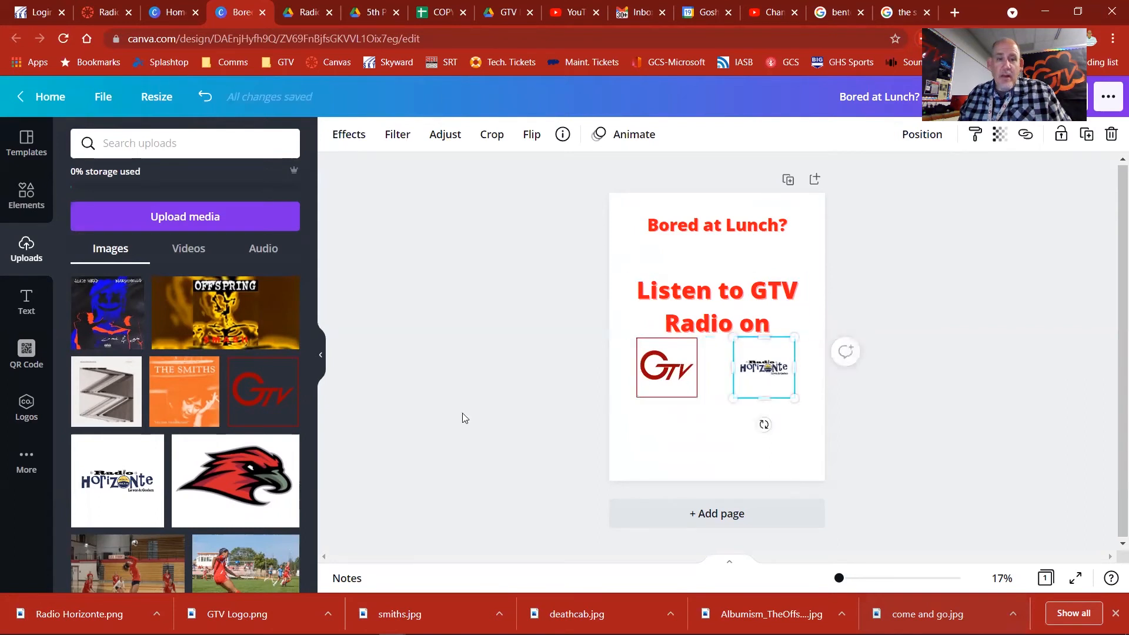
# Step: Add the blue-and-red come and go album cover, tilt it slightly counterclockwise, and shrink it to fit at the page's left edge between the headings
pyautogui.click(100, 314)
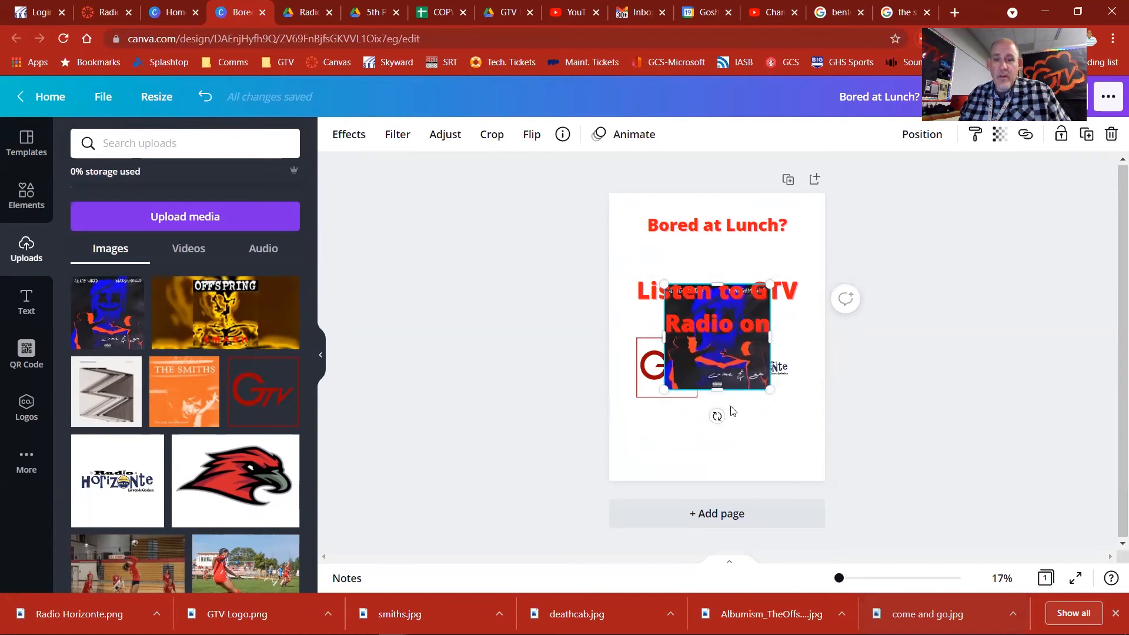
pyautogui.moveTo(719, 417); pyautogui.dragTo(720, 338)
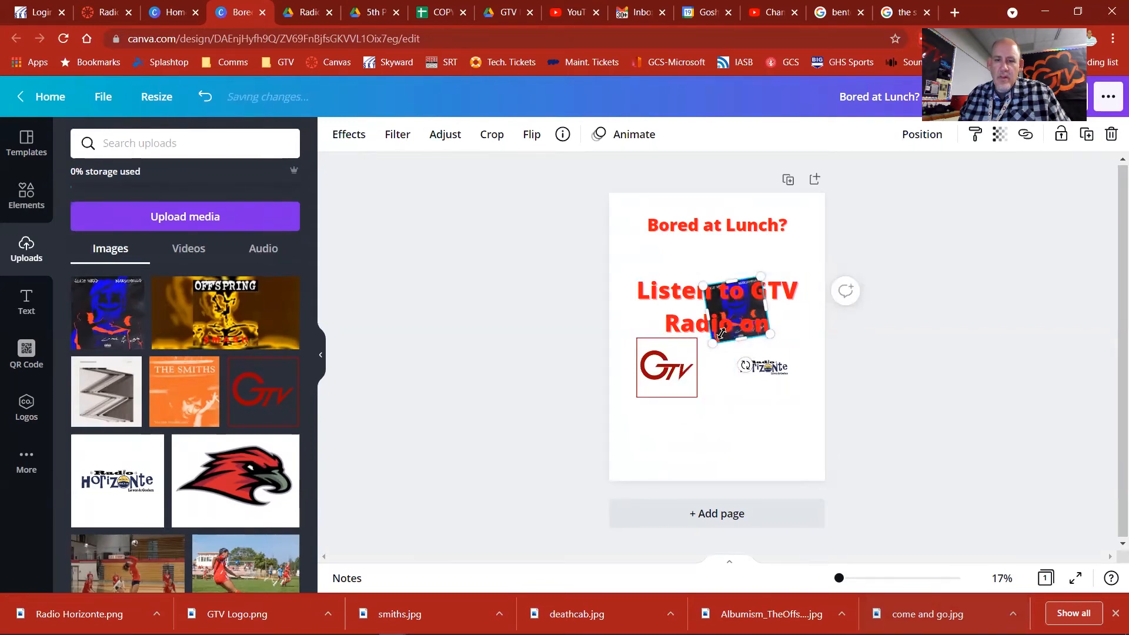
pyautogui.moveTo(725, 313); pyautogui.dragTo(641, 297)
pyautogui.click(729, 337)
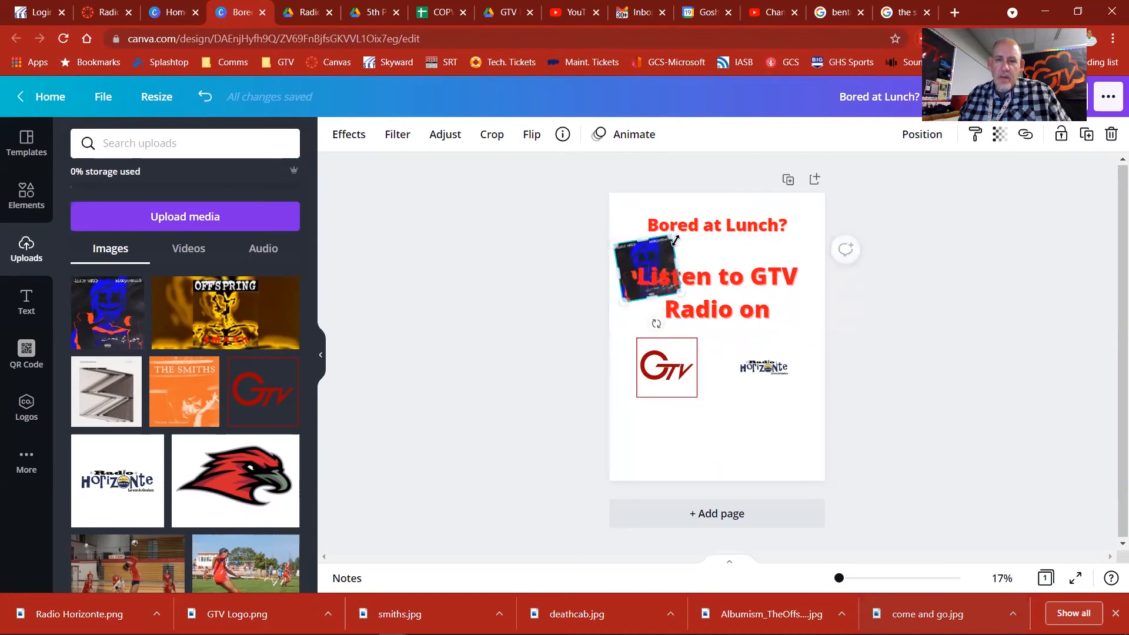
pyautogui.moveTo(664, 251); pyautogui.dragTo(655, 258)
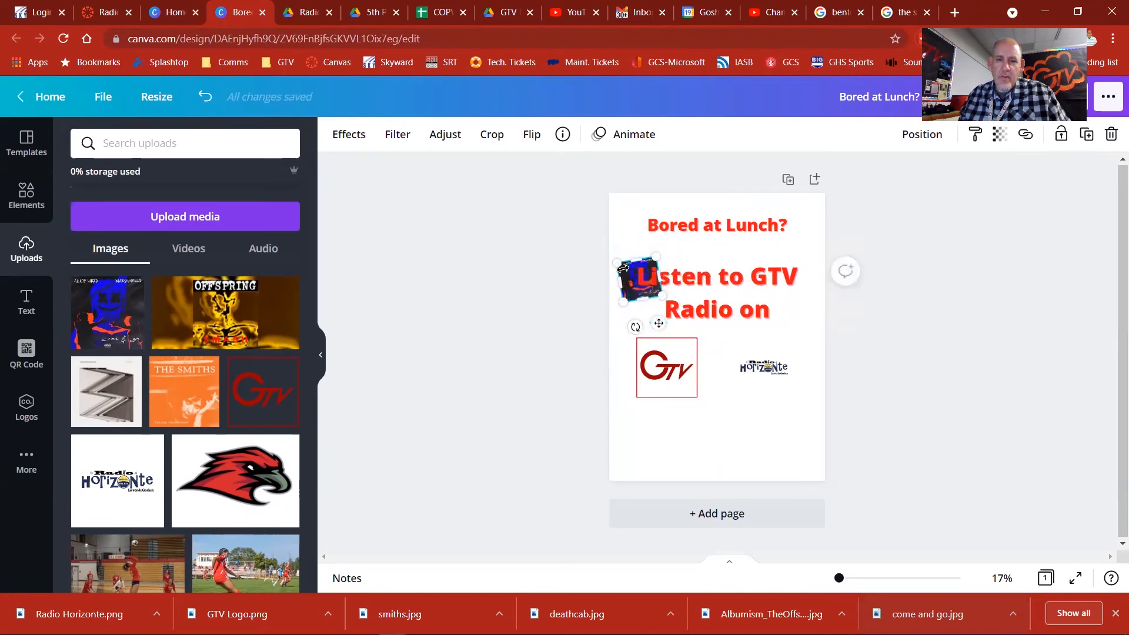
pyautogui.moveTo(637, 285); pyautogui.dragTo(635, 255)
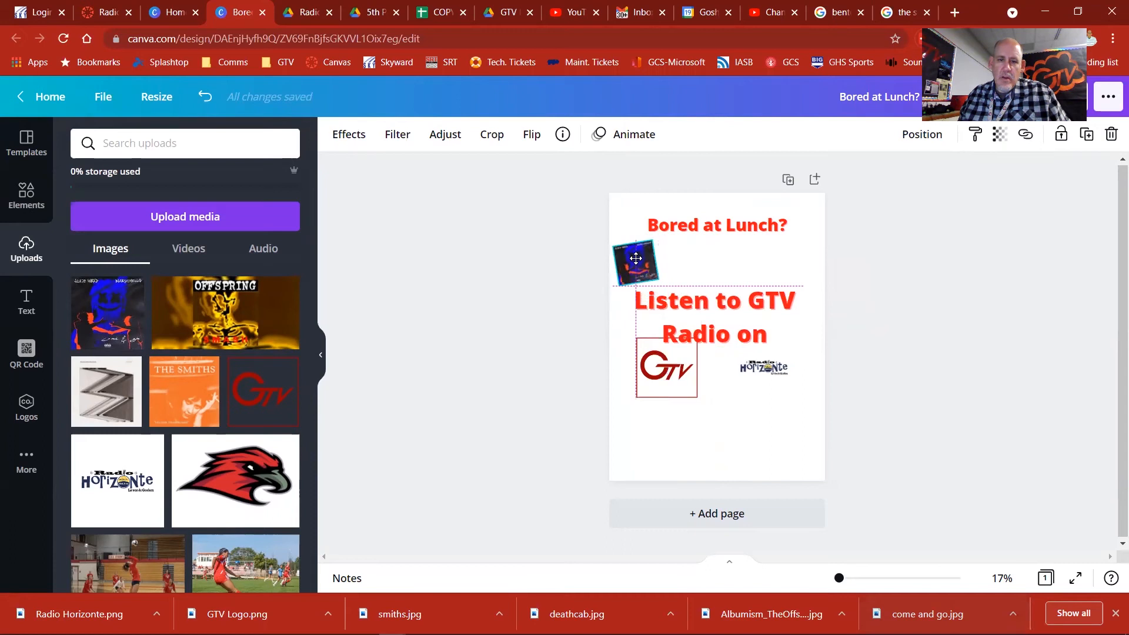
# Step: Add the yellow Offspring album cover to the page and move it up between the two headings
pyautogui.click(228, 307)
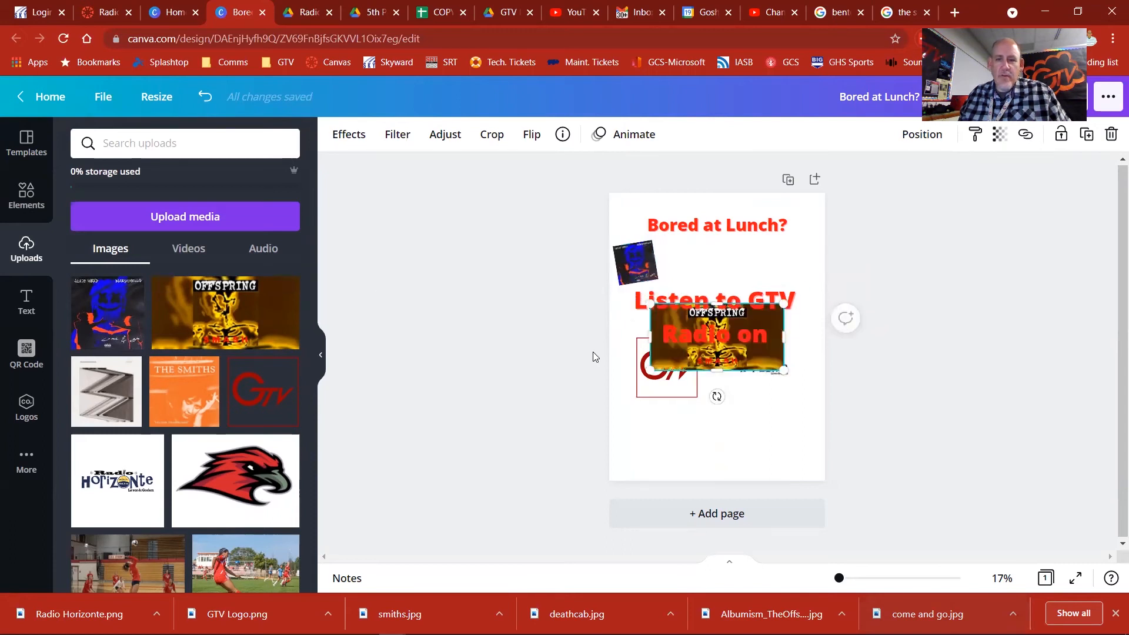
pyautogui.moveTo(714, 371); pyautogui.dragTo(711, 436)
pyautogui.hotkey('ctrl', 'z')
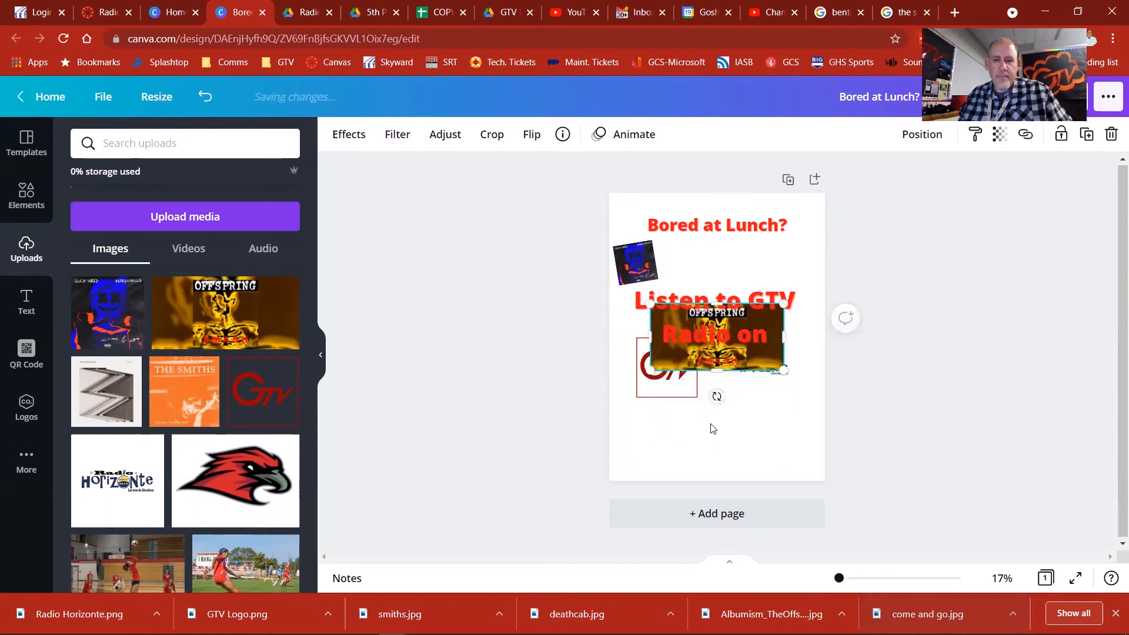
pyautogui.moveTo(719, 283); pyautogui.dragTo(716, 205)
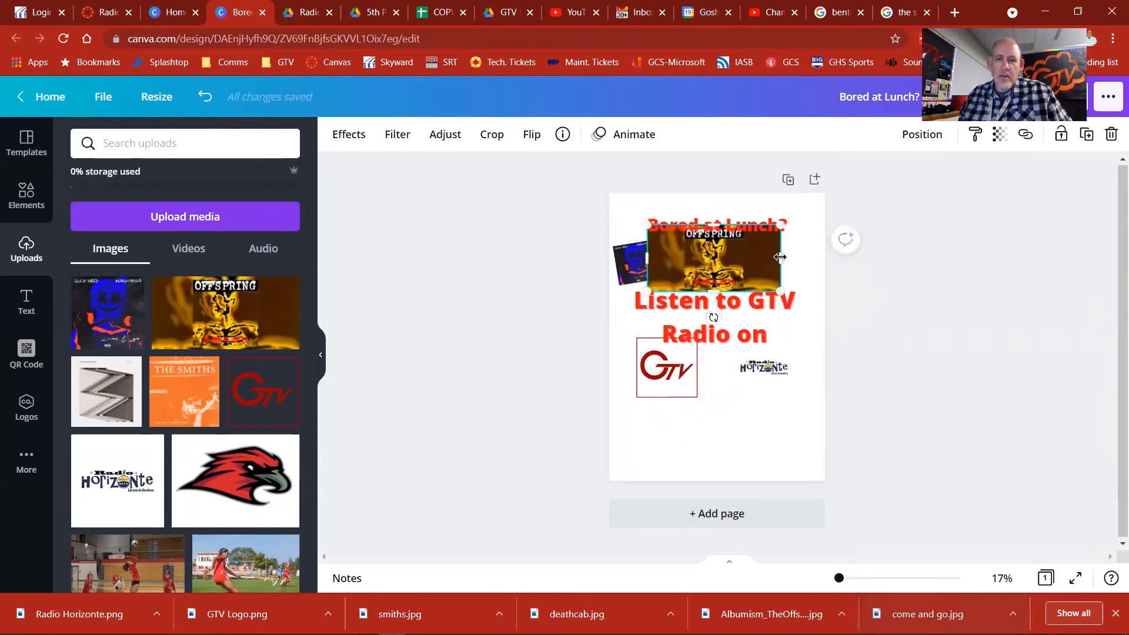
# Step: Crop the Offspring cover's sides to about 5.3 × 5.6 in, tilt it about 13° clockwise, and shrink it beside the blue-and-red cover
pyautogui.moveTo(767, 258); pyautogui.dragTo(744, 261)
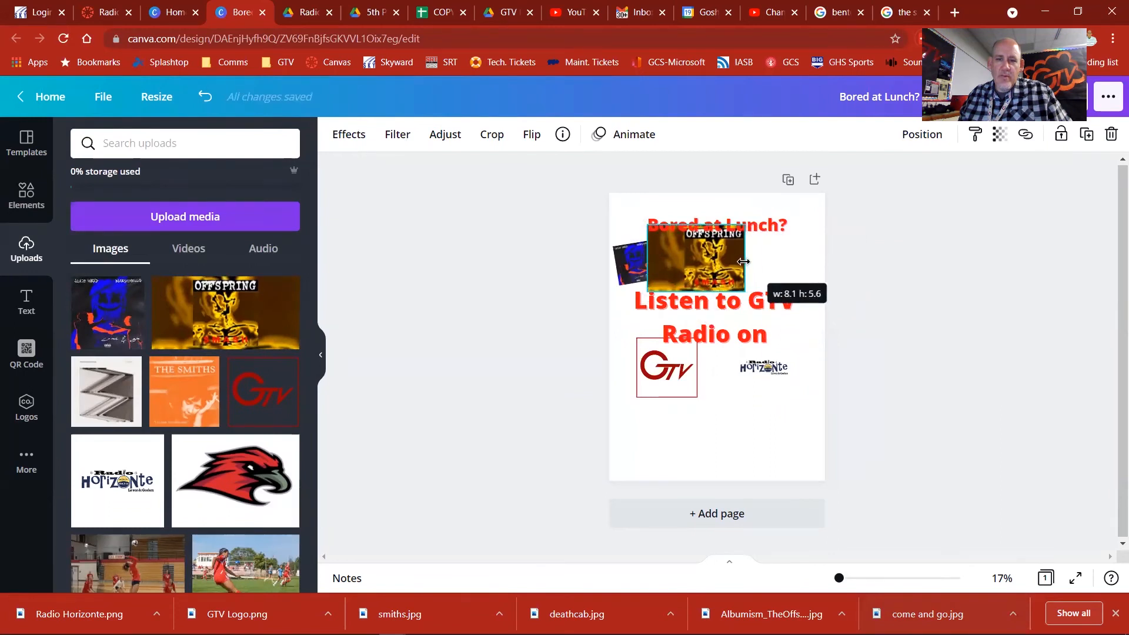
pyautogui.moveTo(655, 261); pyautogui.dragTo(679, 260)
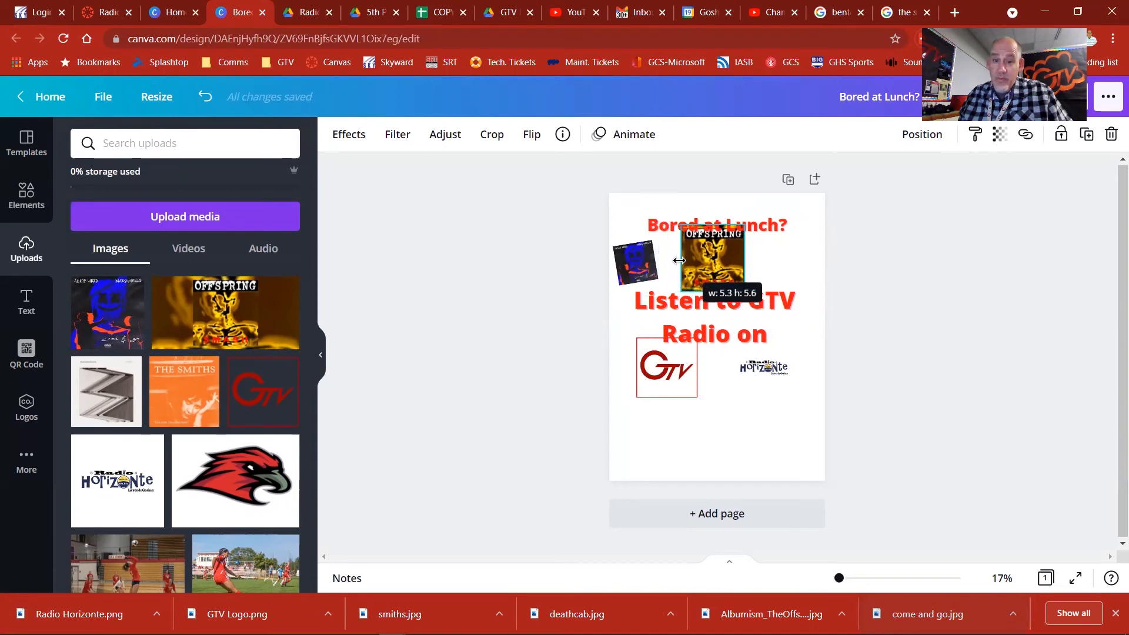
pyautogui.moveTo(715, 318); pyautogui.dragTo(701, 319)
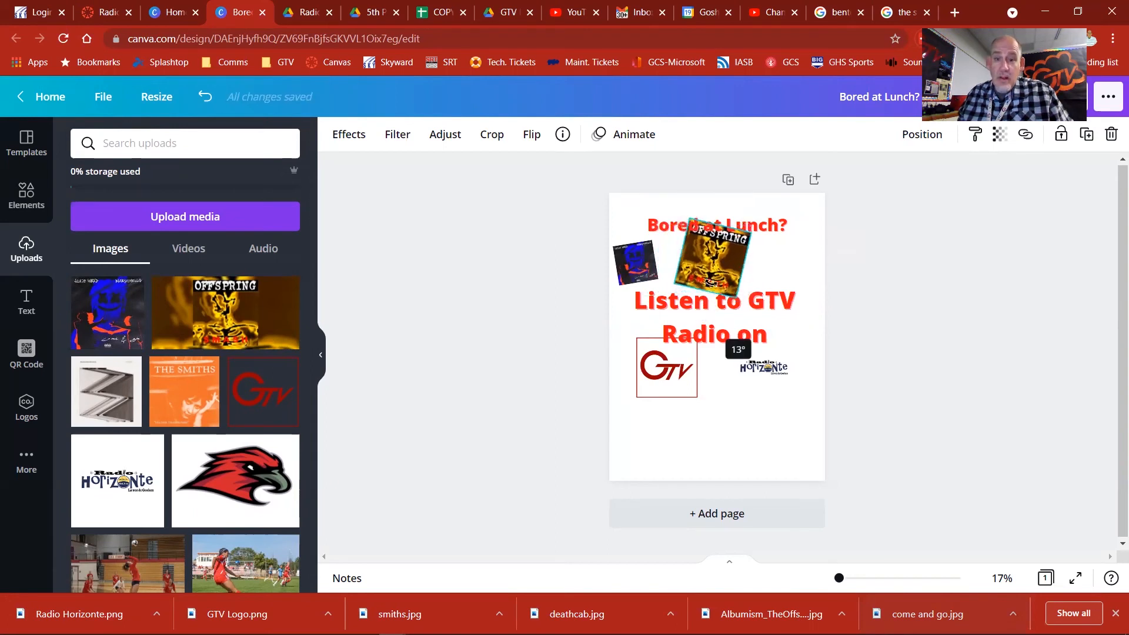
pyautogui.moveTo(722, 263); pyautogui.dragTo(692, 266)
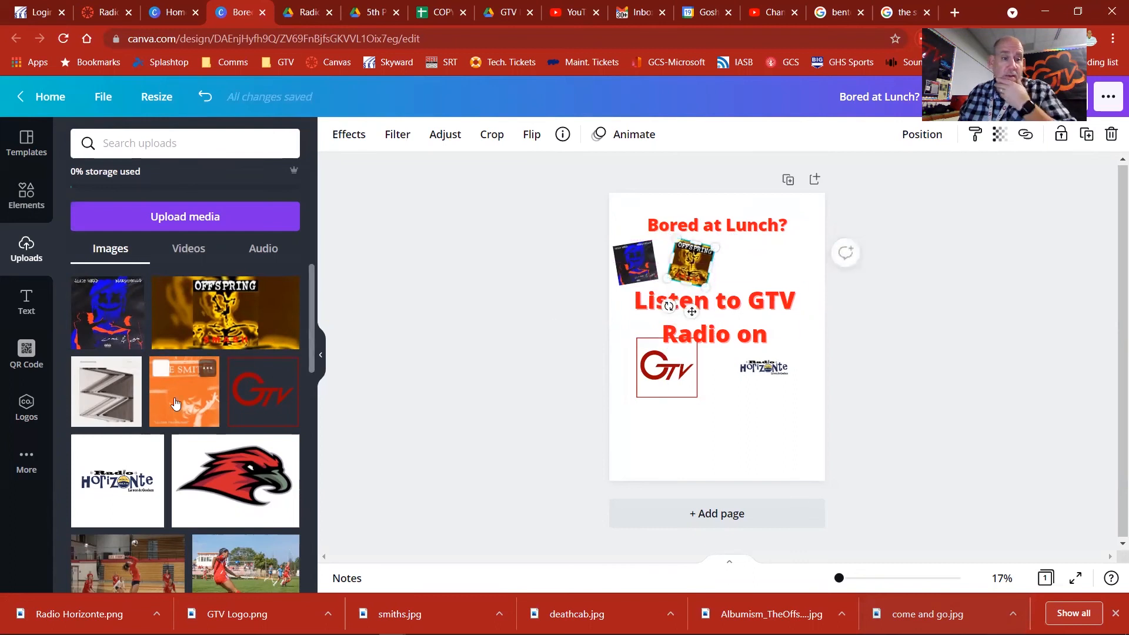
# Step: Add the orange The Smiths cover, shrink it beside the Offspring cover, and tilt it slightly counterclockwise
pyautogui.click(184, 388)
pyautogui.moveTo(761, 288); pyautogui.dragTo(765, 246)
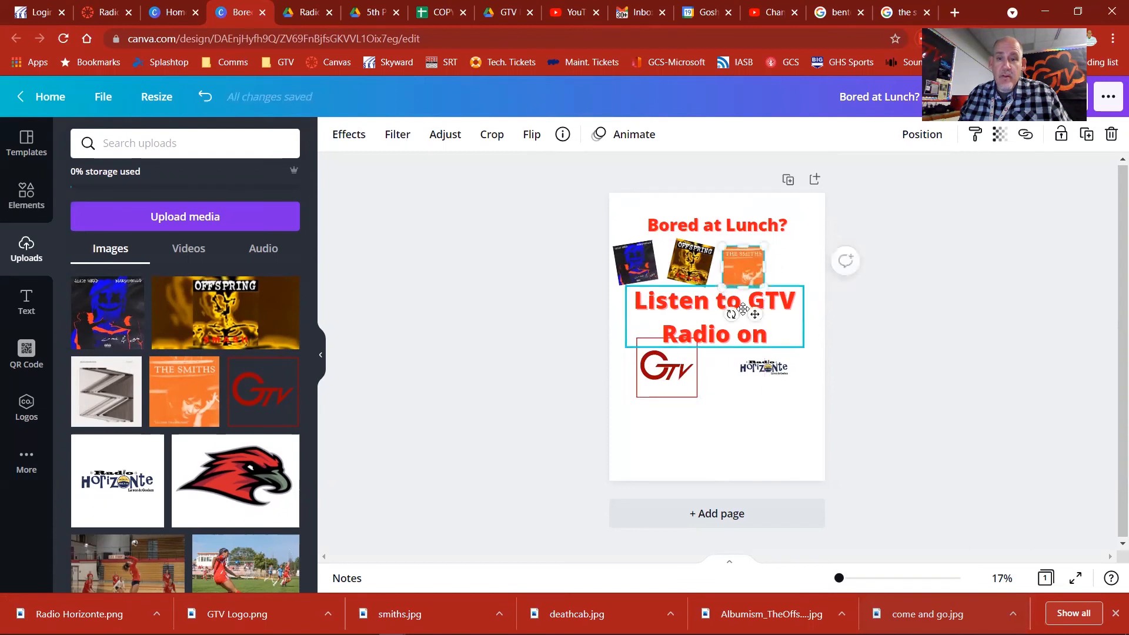
pyautogui.moveTo(728, 314); pyautogui.dragTo(745, 314)
pyautogui.moveTo(745, 268); pyautogui.dragTo(745, 264)
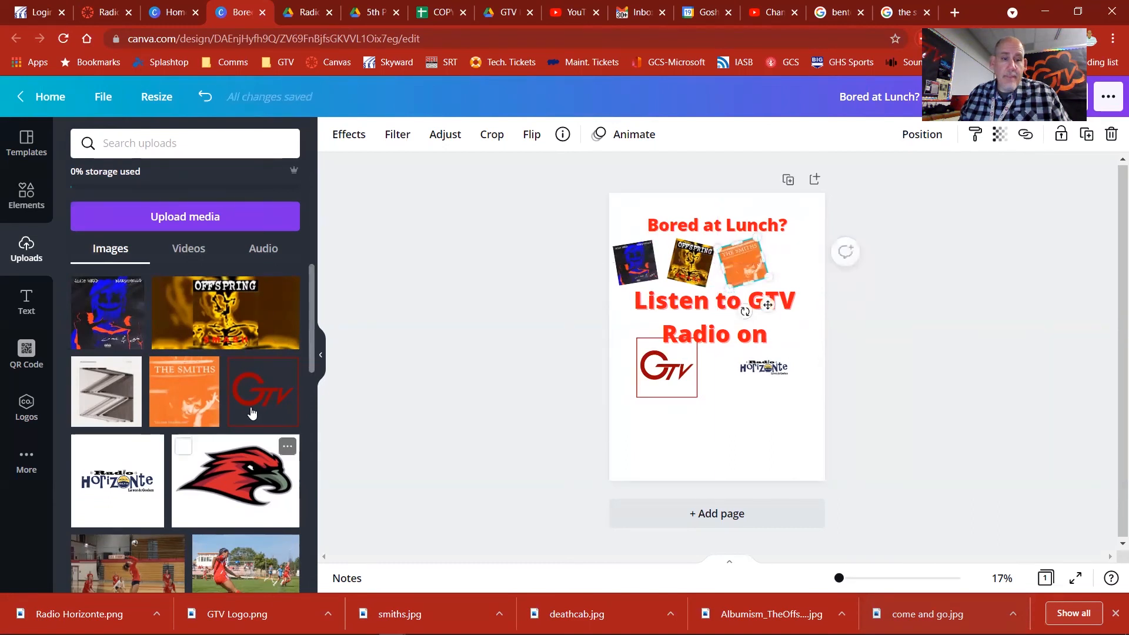
# Step: Add the grey deathcab cover, shrink it, and place it tilted slightly clockwise at the page's right edge, completing the cover row
pyautogui.click(115, 401)
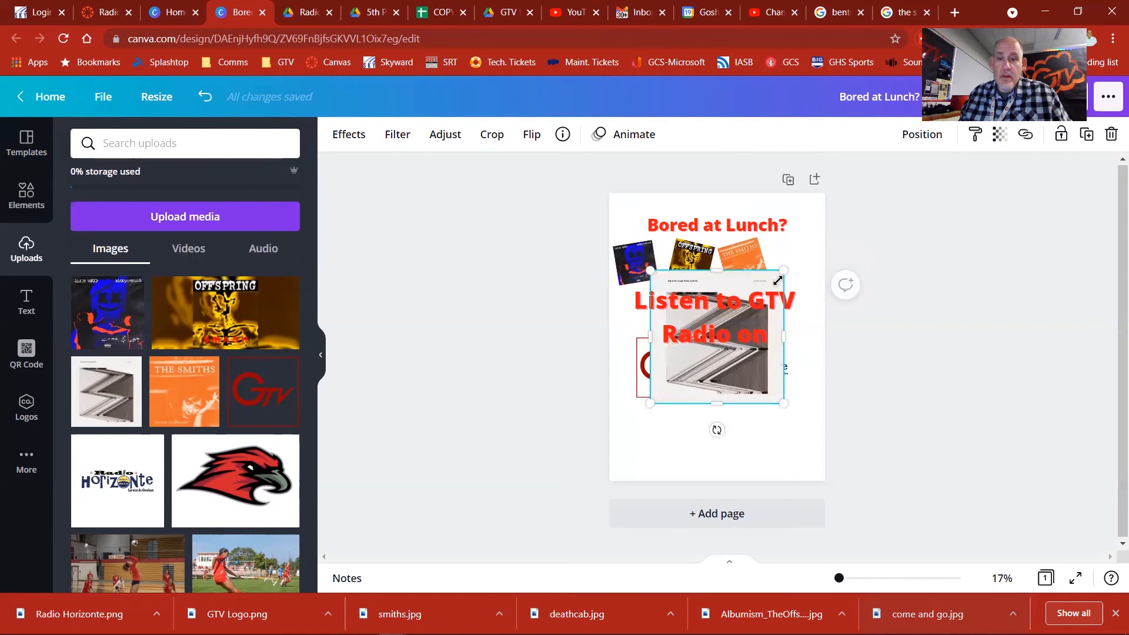
pyautogui.moveTo(784, 270); pyautogui.dragTo(772, 304)
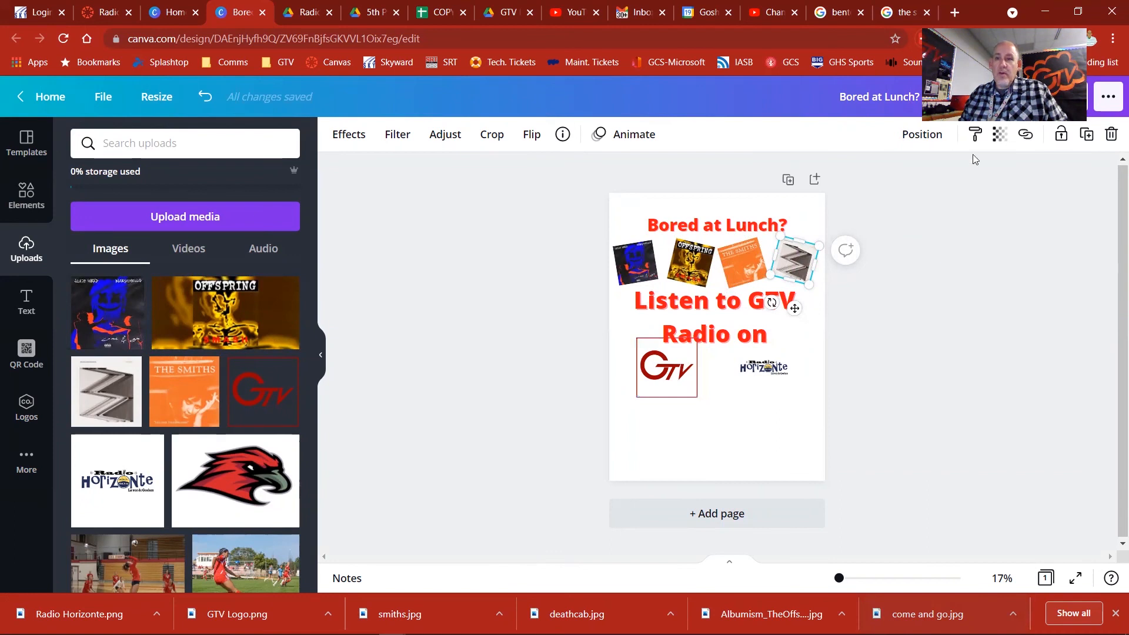
# Step: Examine the file types available for downloading the poster, and close the download options without downloading
pyautogui.click(1062, 103)
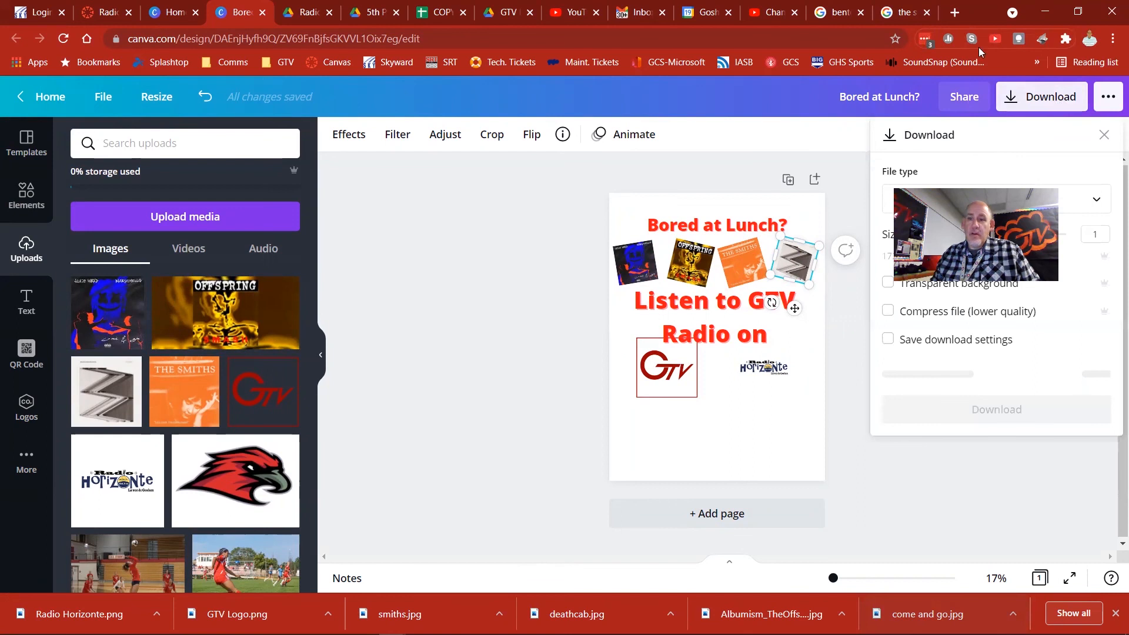
pyautogui.click(1096, 203)
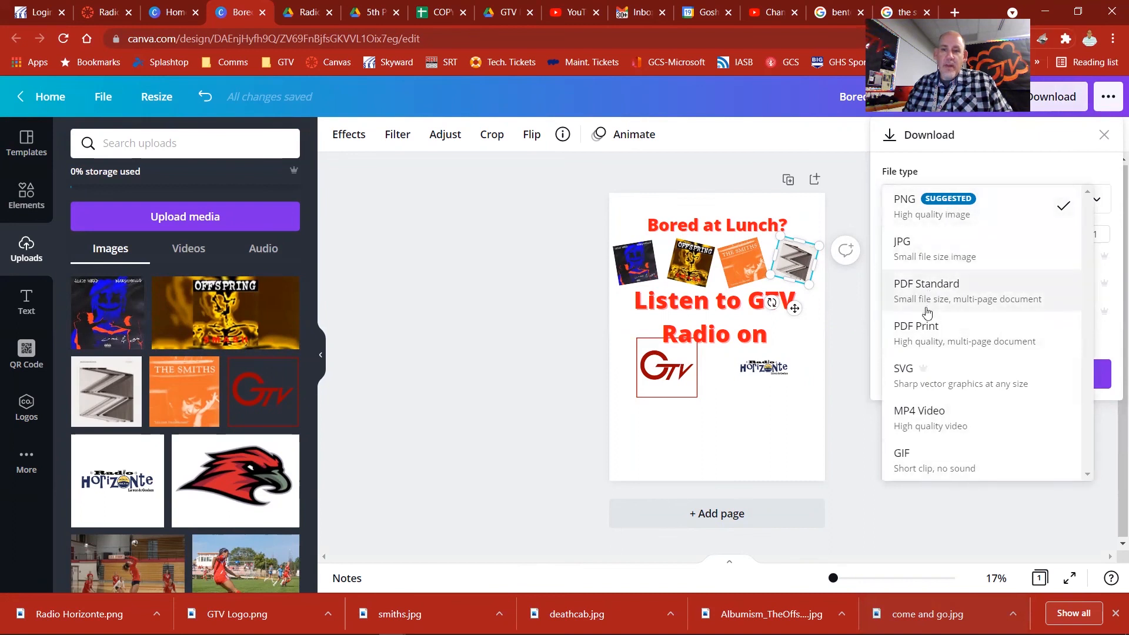
pyautogui.click(1002, 134)
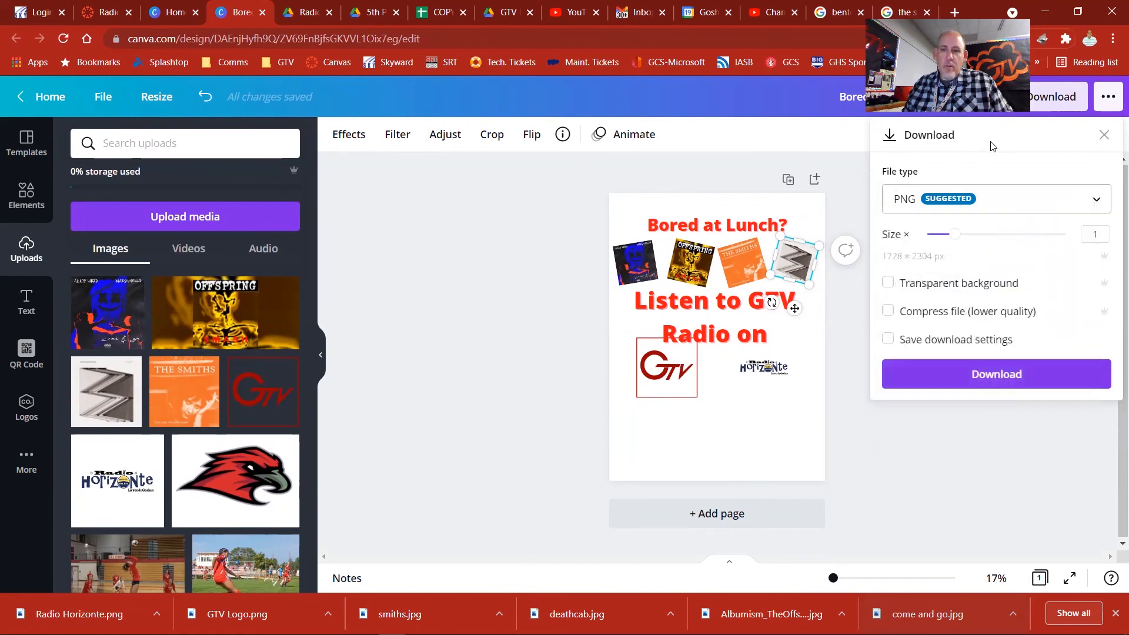
pyautogui.click(800, 144)
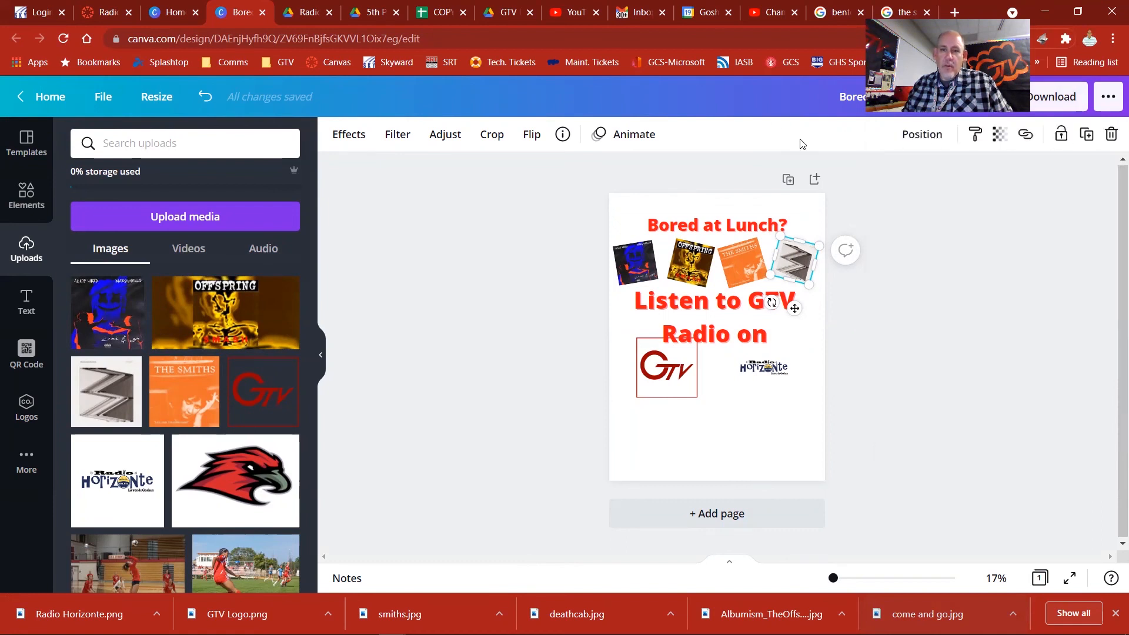